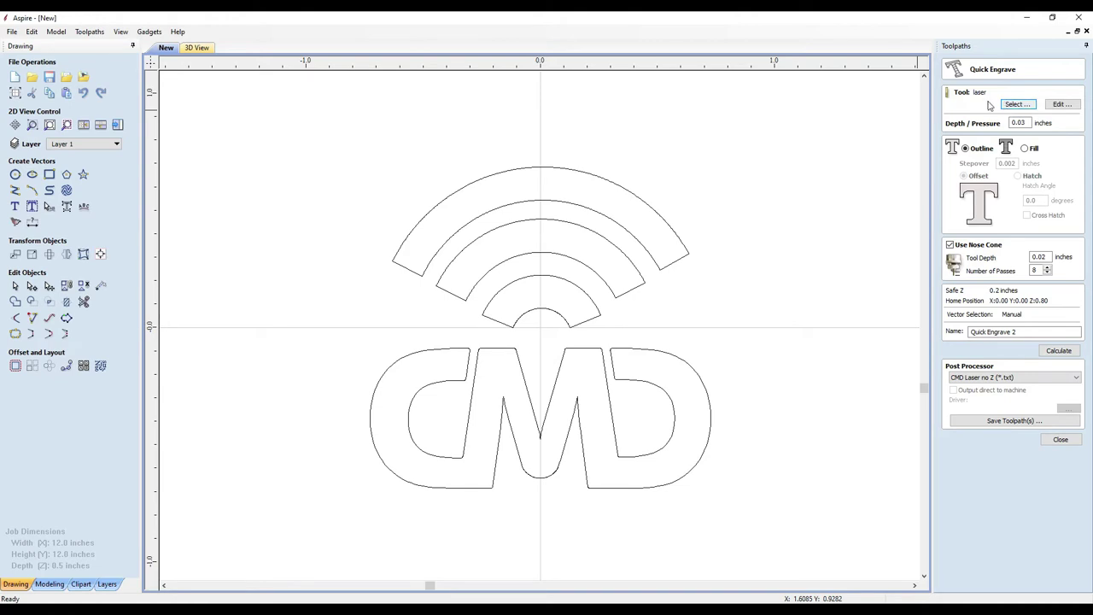
- Select the laser engraving tool from the tool database, applying a spindle speed of 100 r.p.m and a feed rate of 11 inches/min
{"action": "left_click", "coordinate": [1007, 104]}
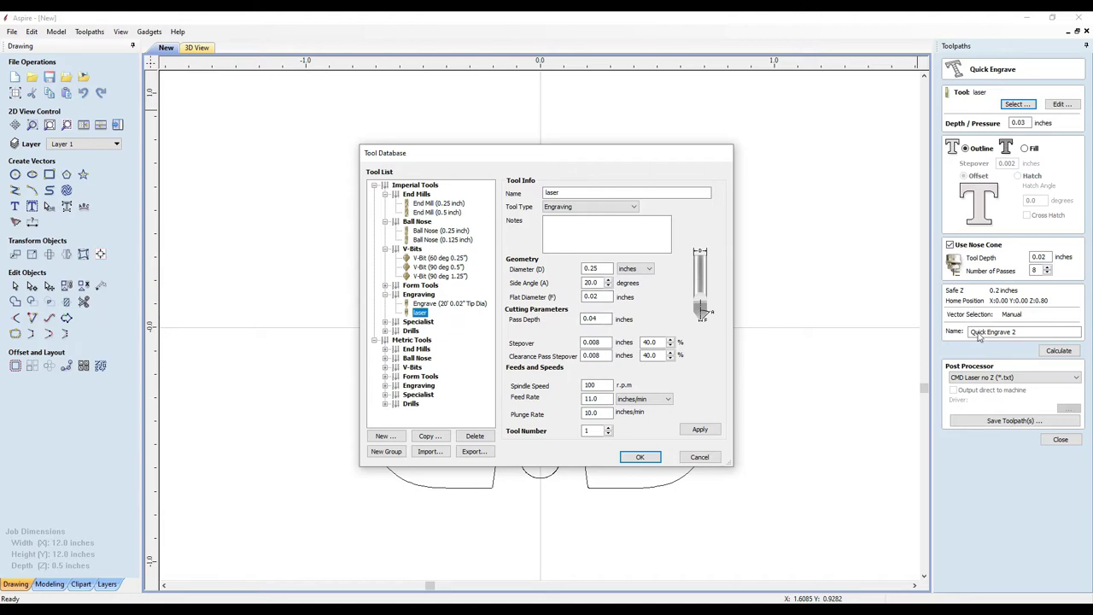
{"action": "left_click", "coordinate": [607, 386]}
{"action": "left_click", "coordinate": [602, 399]}
{"action": "left_click", "coordinate": [701, 429]}
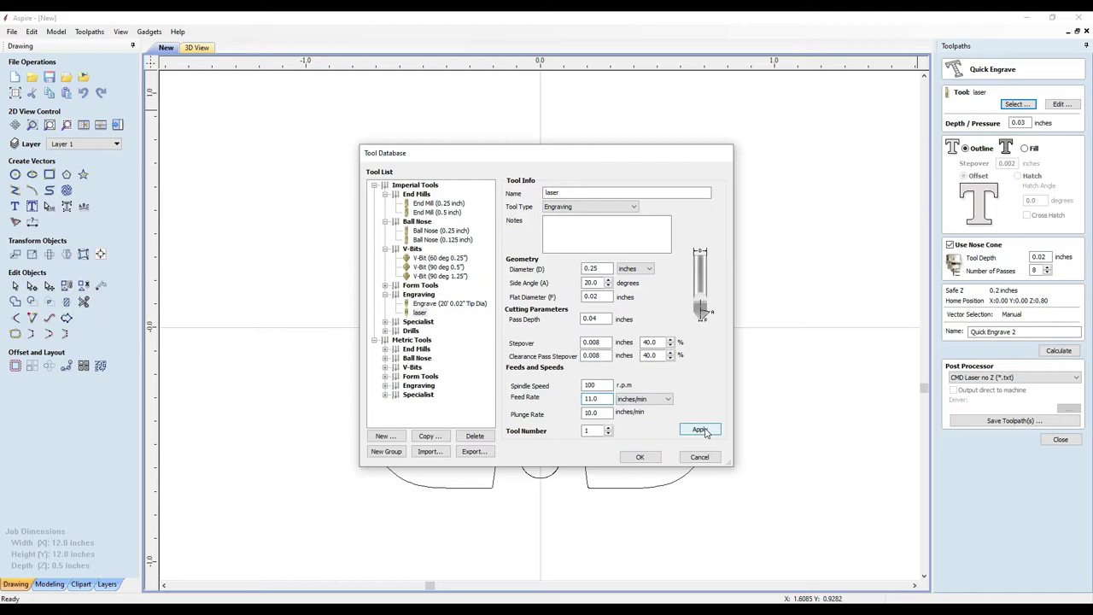
{"action": "left_click", "coordinate": [647, 459]}
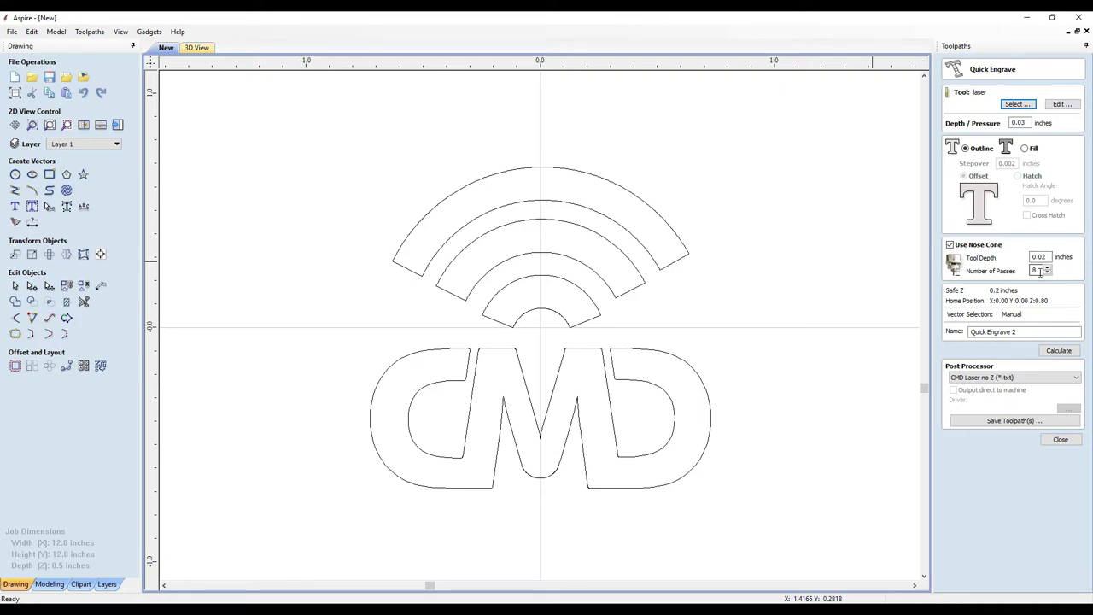
- Name the toolpath "Quick Engrave laser" and calculate it for all the logo vectors
{"action": "left_click", "coordinate": [1024, 333]}
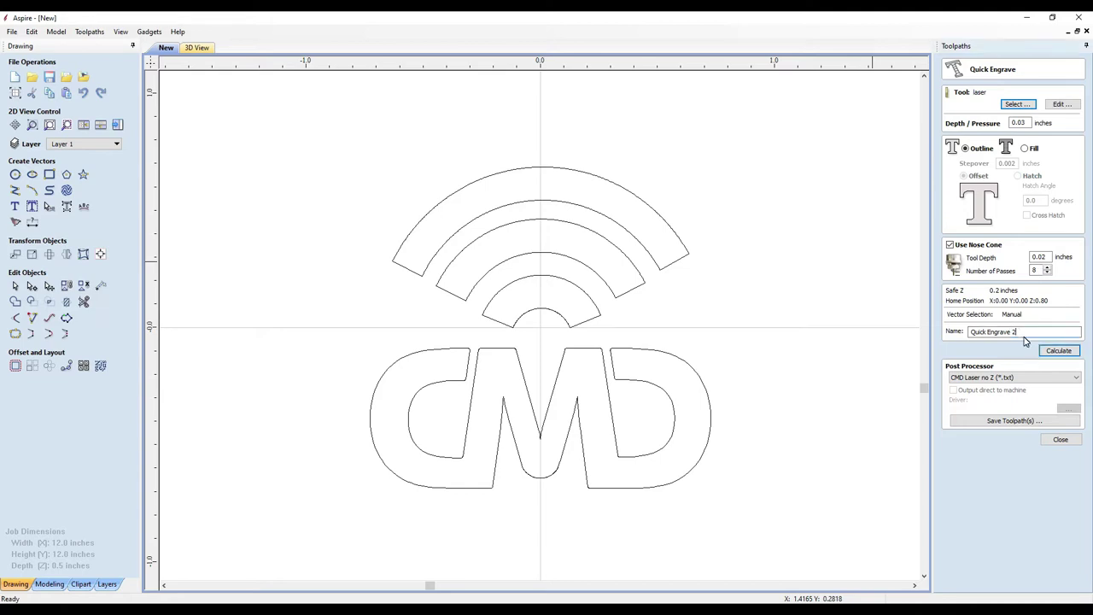
{"action": "key", "text": "ctrl+a"}
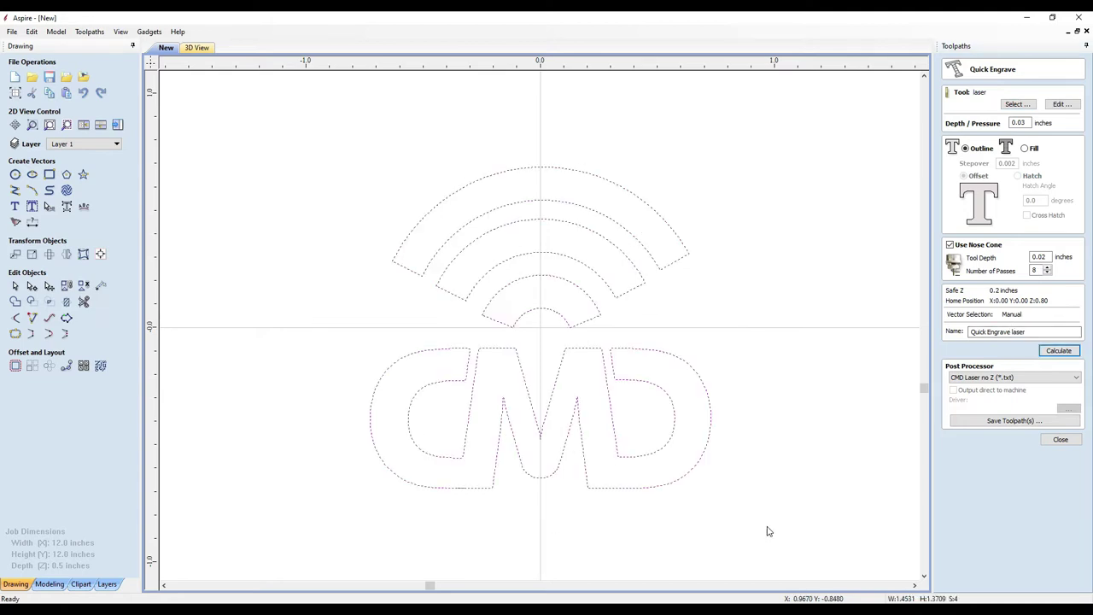
{"action": "left_click", "coordinate": [1057, 352]}
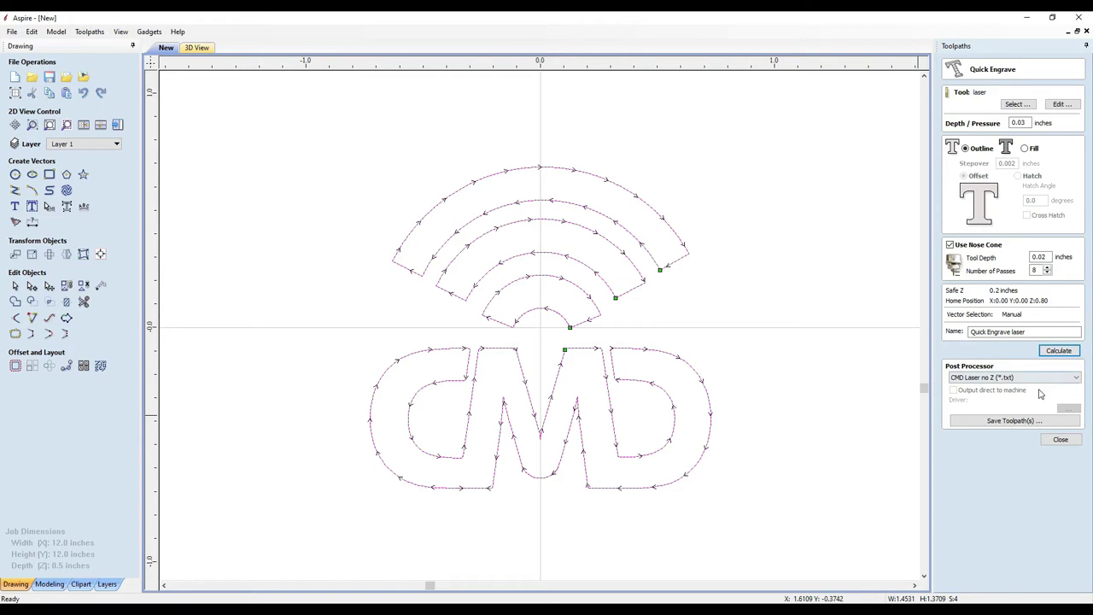
{"action": "left_click", "coordinate": [1053, 441]}
- Preview the Quick Engrave laser toolpath on the MDF material in the 3D view
{"action": "left_click", "coordinate": [951, 223]}
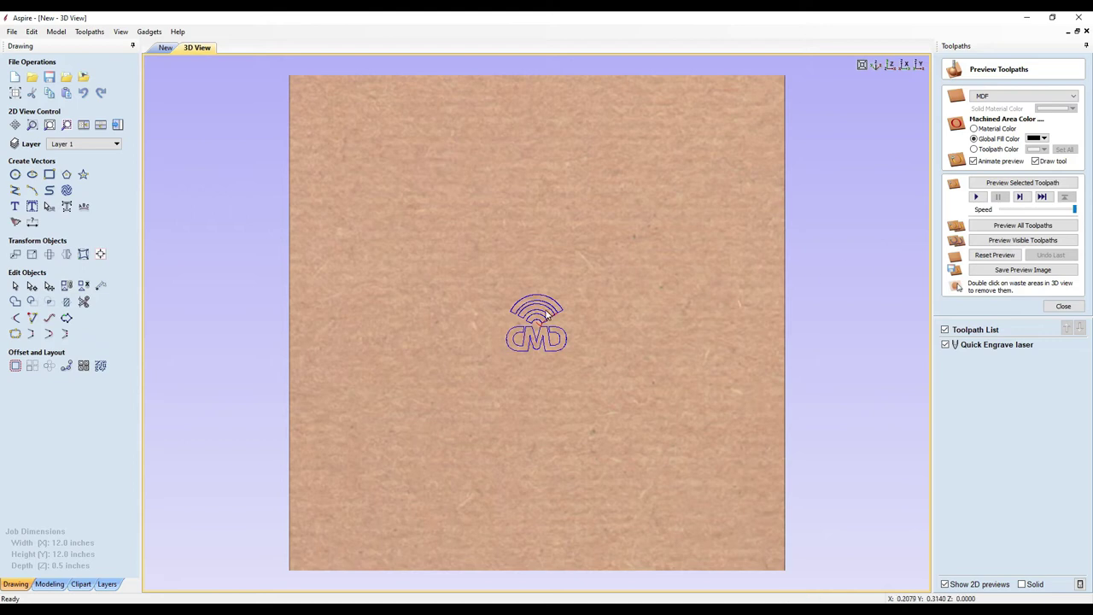
{"action": "scroll", "coordinate": [547, 316], "scroll_direction": "up", "scroll_amount": 5}
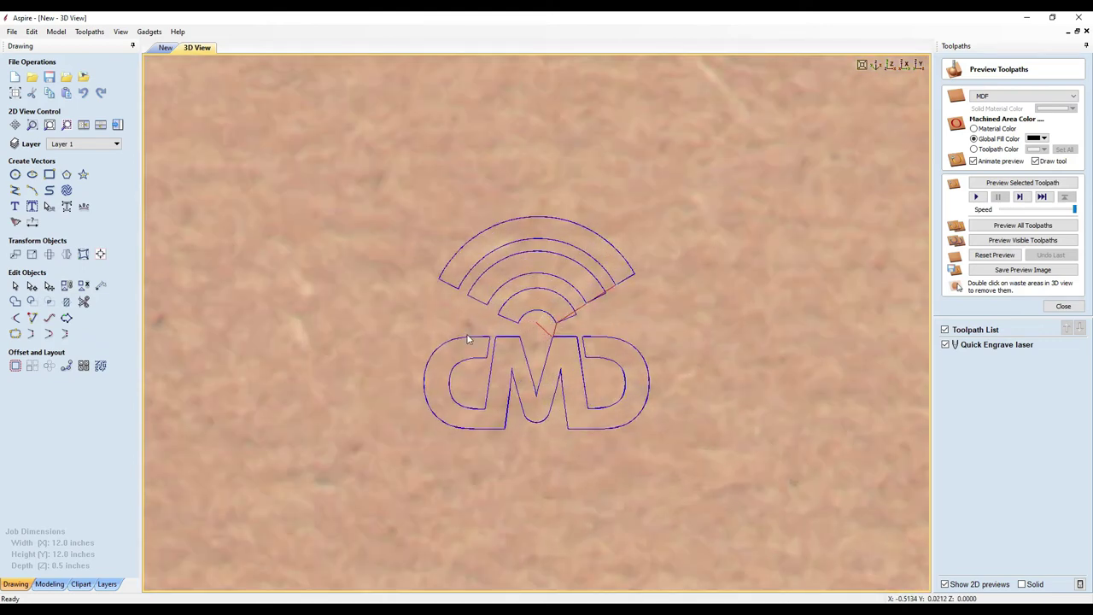
{"action": "left_click", "coordinate": [991, 184]}
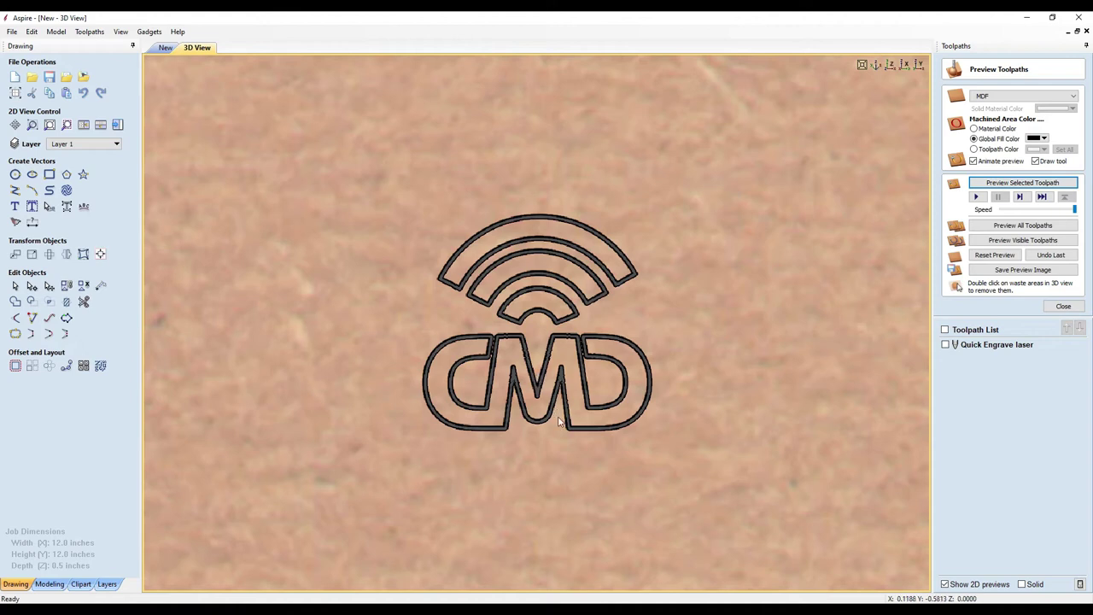
{"action": "left_click", "coordinate": [1063, 306]}
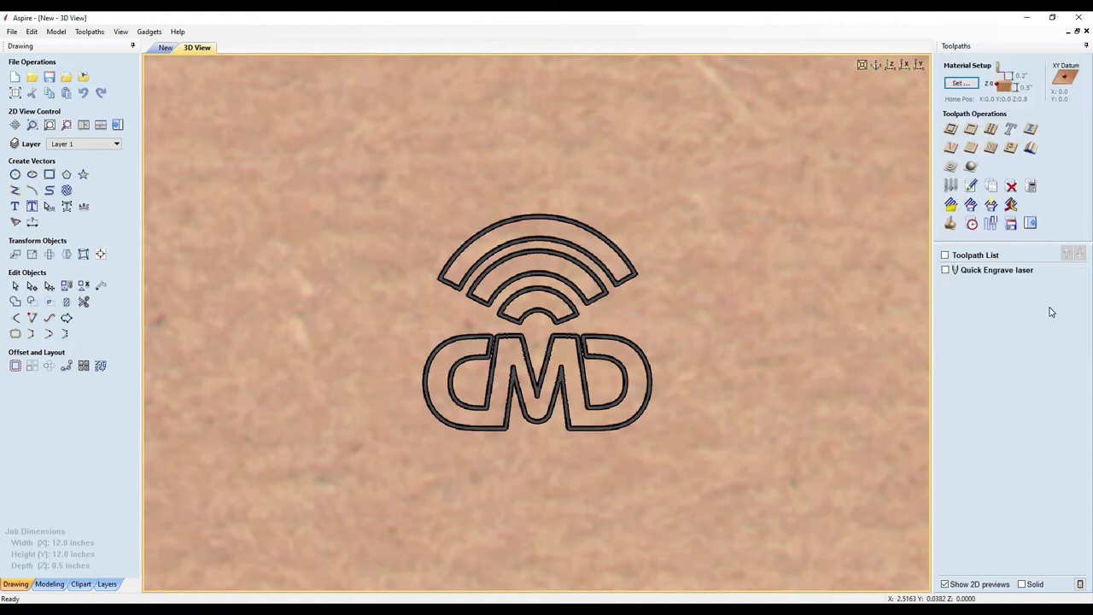
- Save the Quick Engrave laser toolpath using the CMD Laser no Z (*.txt) post processor
{"action": "left_click", "coordinate": [1012, 224]}
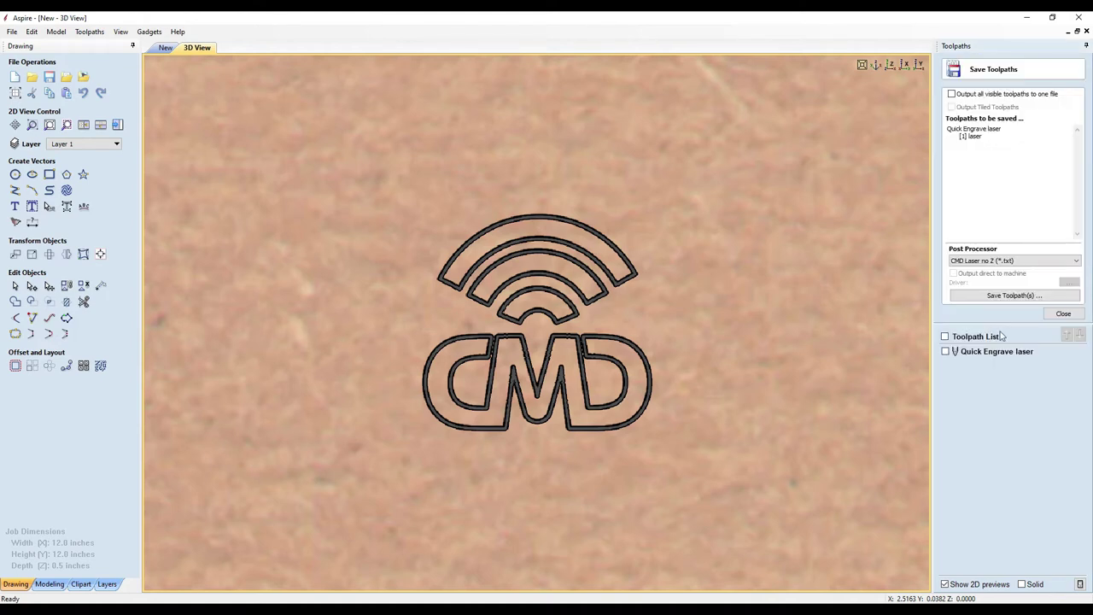
{"action": "left_click", "coordinate": [1030, 262]}
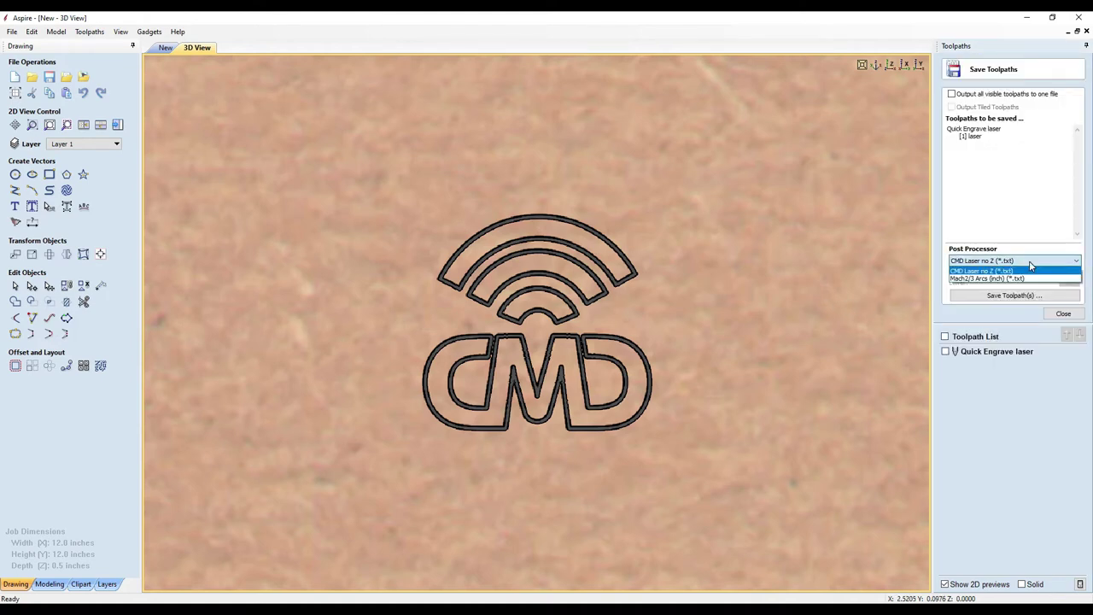
{"action": "left_click", "coordinate": [1030, 267]}
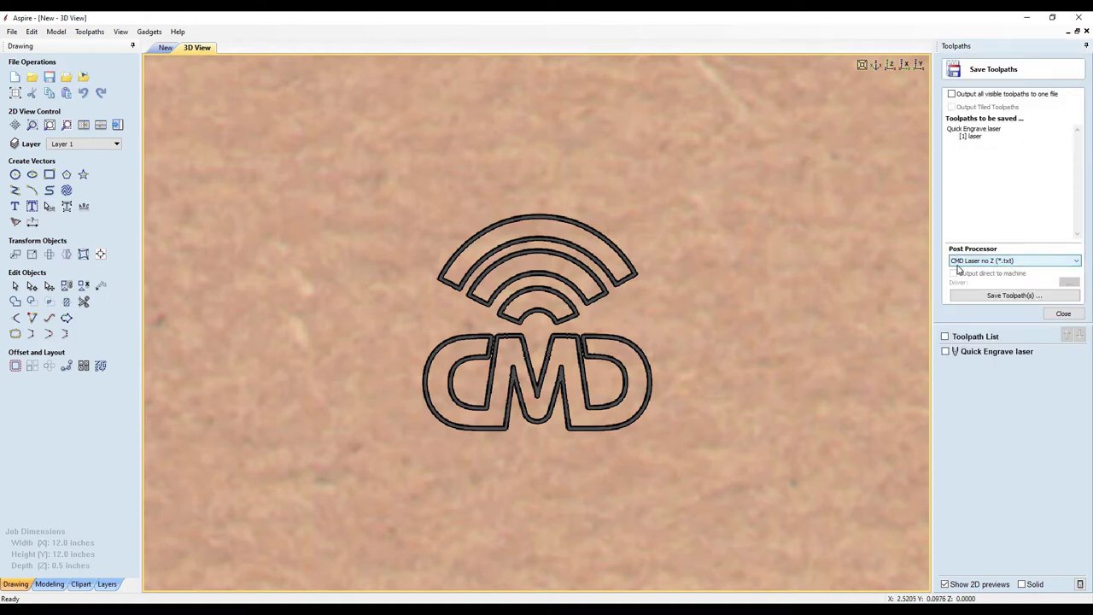
{"action": "left_click", "coordinate": [1018, 297]}
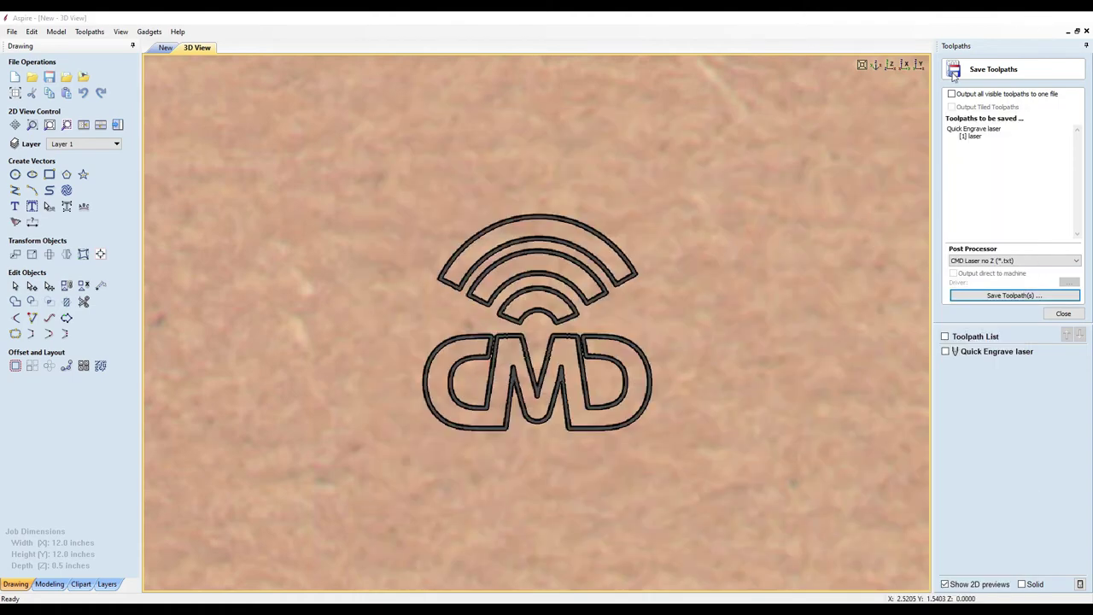
- Open the saved Quick Engrave Laser text file from the desktop in Notepad and inspect its G-code
{"action": "left_click", "coordinate": [1026, 17]}
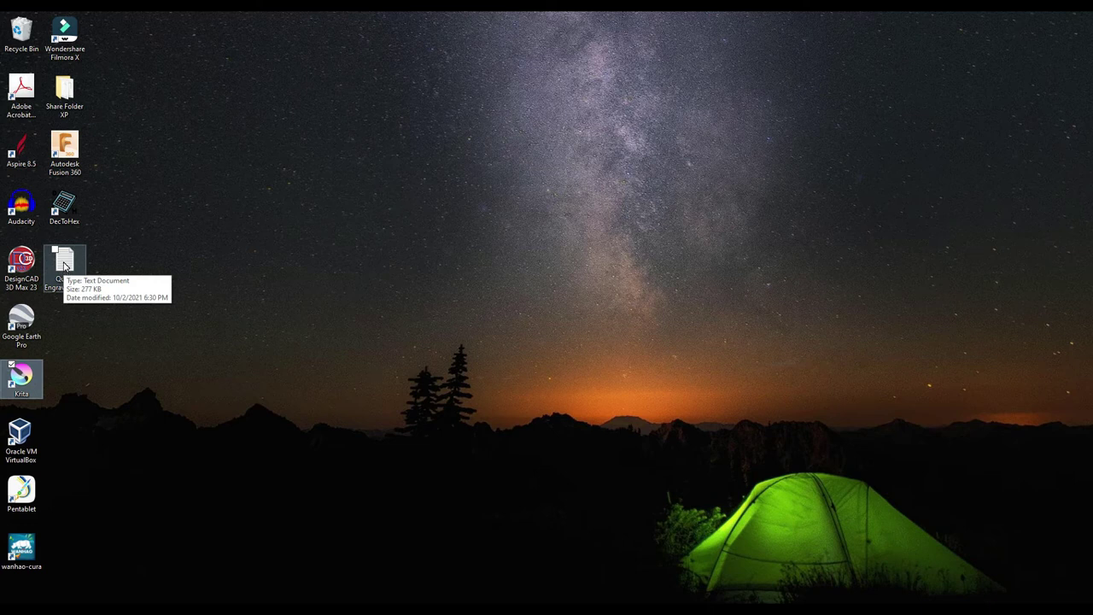
{"action": "left_click", "coordinate": [65, 266]}
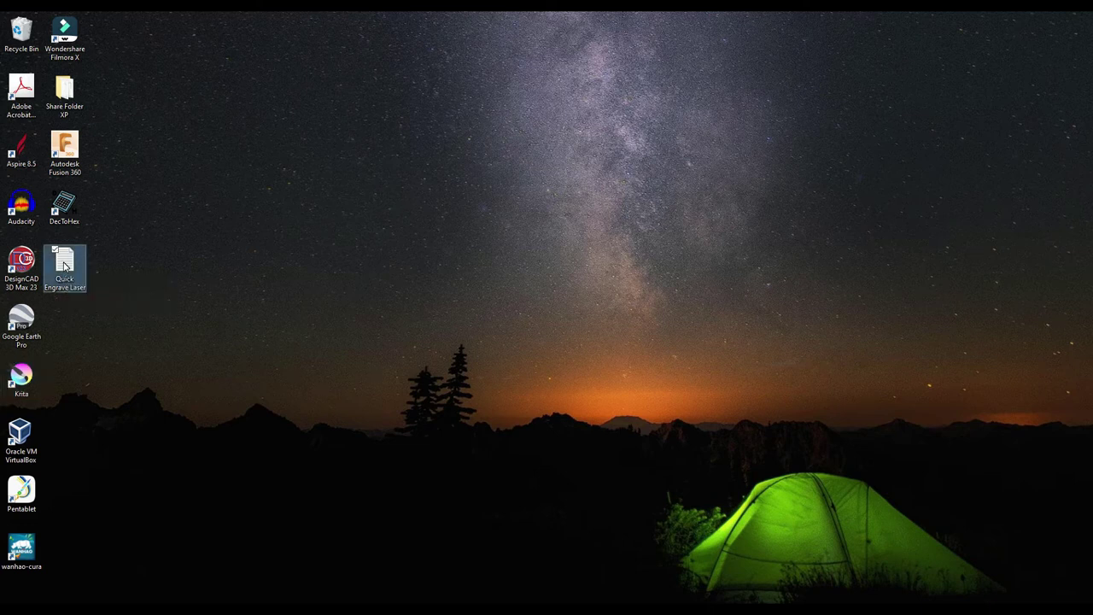
{"action": "double_click", "coordinate": [64, 265]}
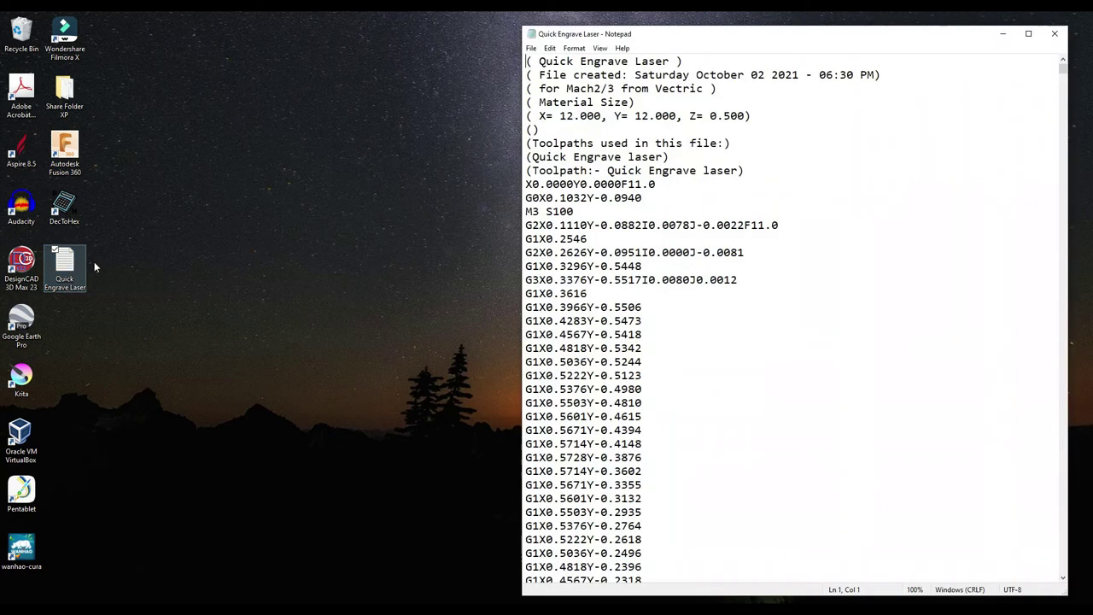
{"action": "left_click_drag", "start_coordinate": [894, 39], "coordinate": [588, 41]}
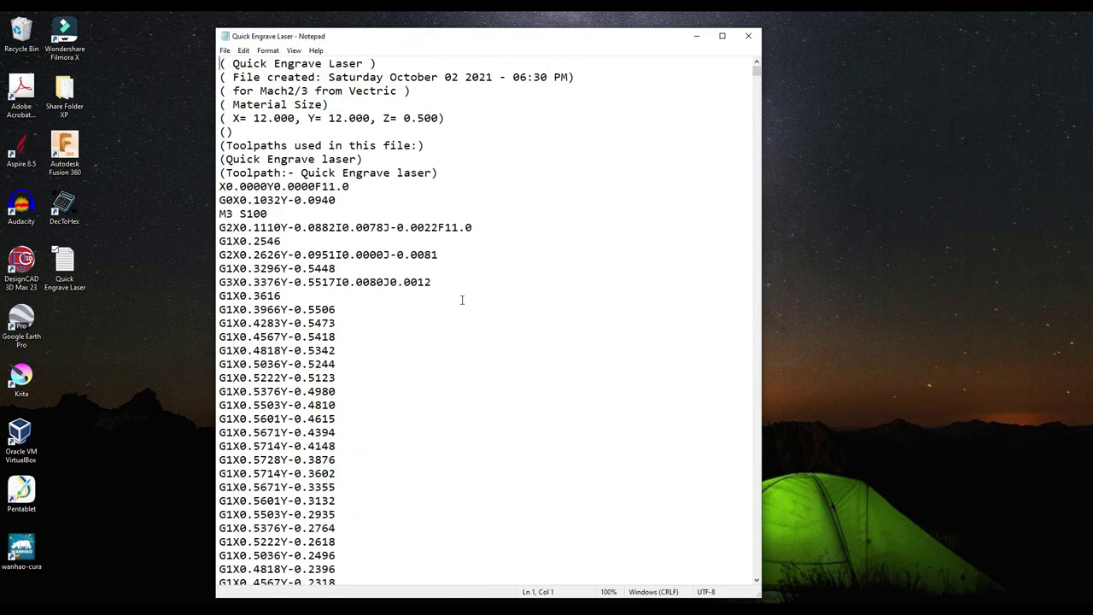
{"action": "scroll", "coordinate": [461, 300], "scroll_direction": "down", "scroll_amount": 3}
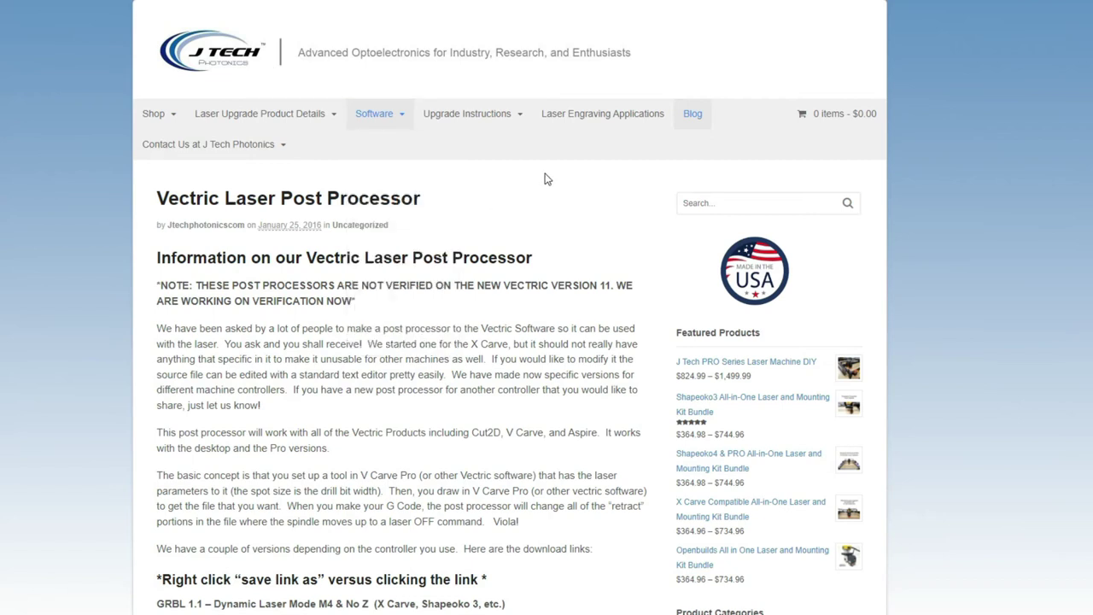
- Look through the post processor download links on the J Tech Photonics Vectric Laser Post Processor web page
{"action": "mouse_move", "coordinate": [391, 120]}
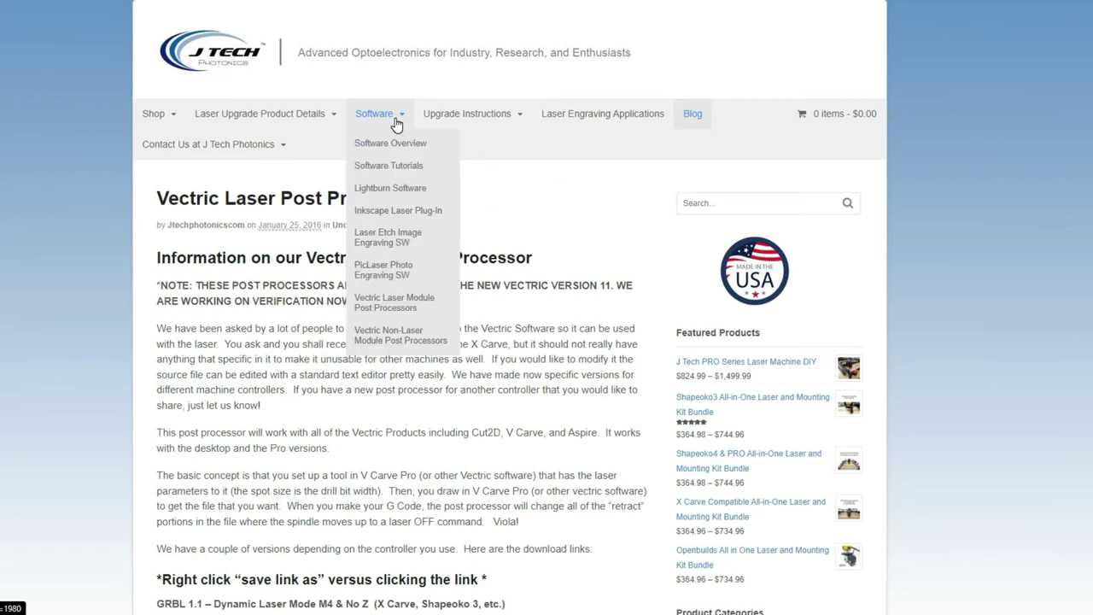
{"action": "scroll", "coordinate": [561, 357], "scroll_direction": "down", "scroll_amount": 5}
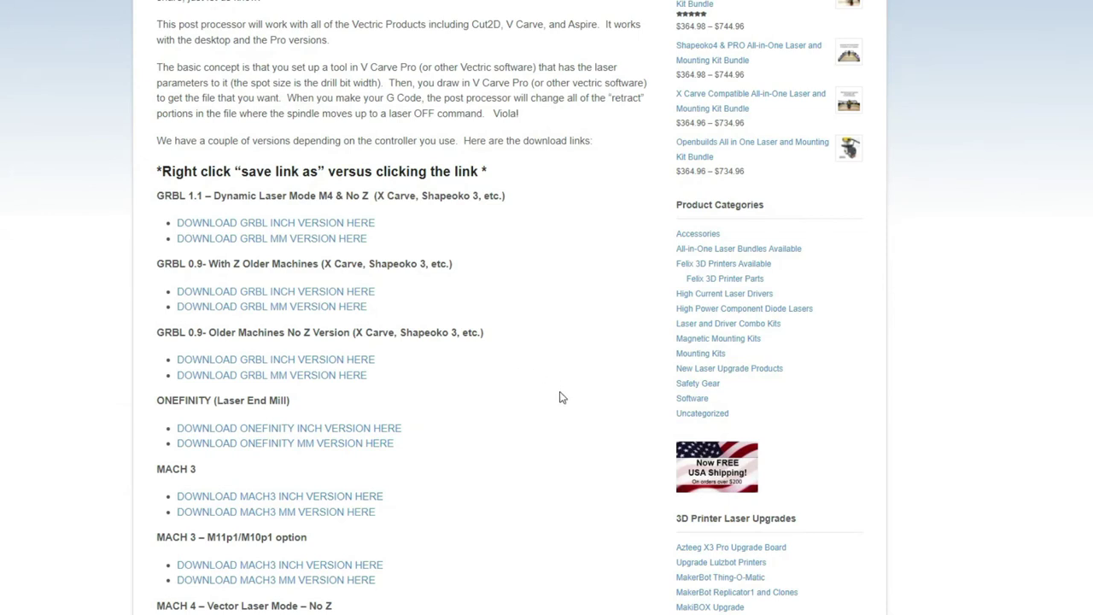
{"action": "scroll", "coordinate": [559, 391], "scroll_direction": "up", "scroll_amount": 3}
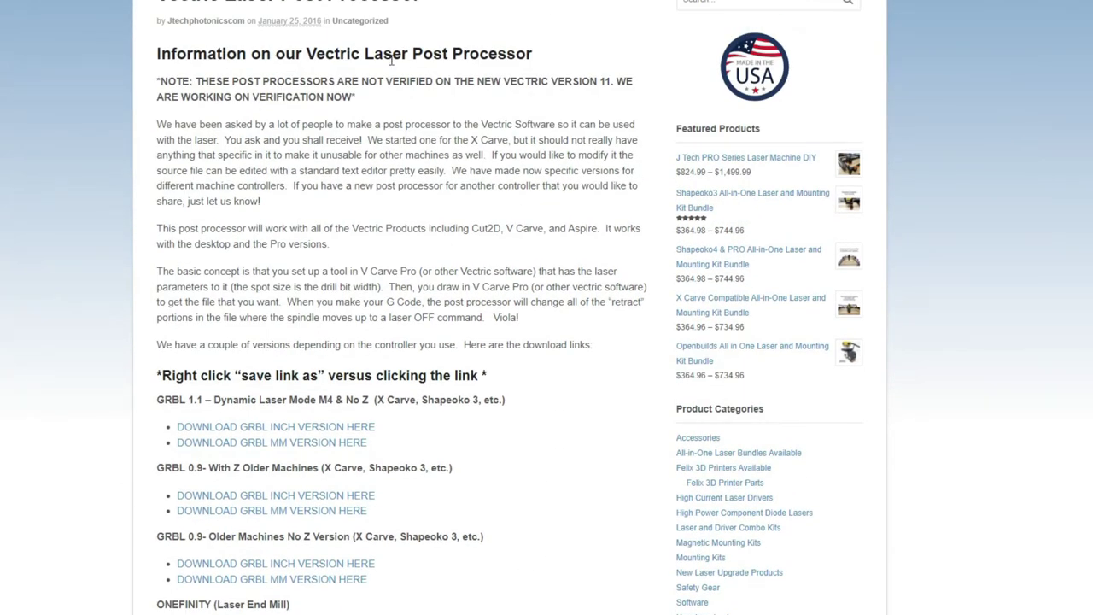
{"action": "scroll", "coordinate": [511, 330], "scroll_direction": "down", "scroll_amount": 2}
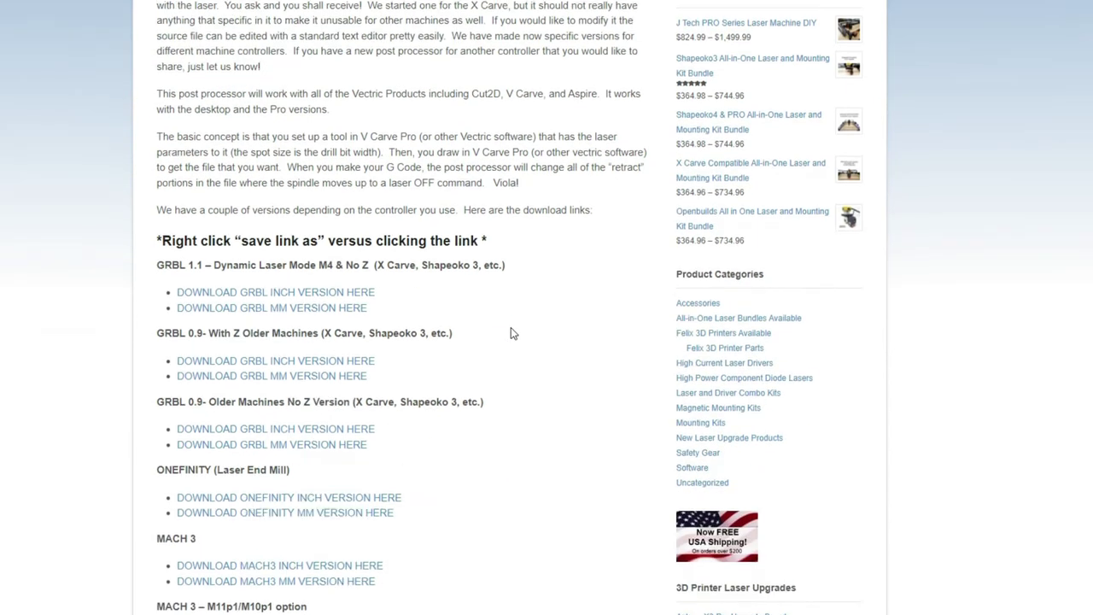
{"action": "scroll", "coordinate": [510, 332], "scroll_direction": "down", "scroll_amount": 2}
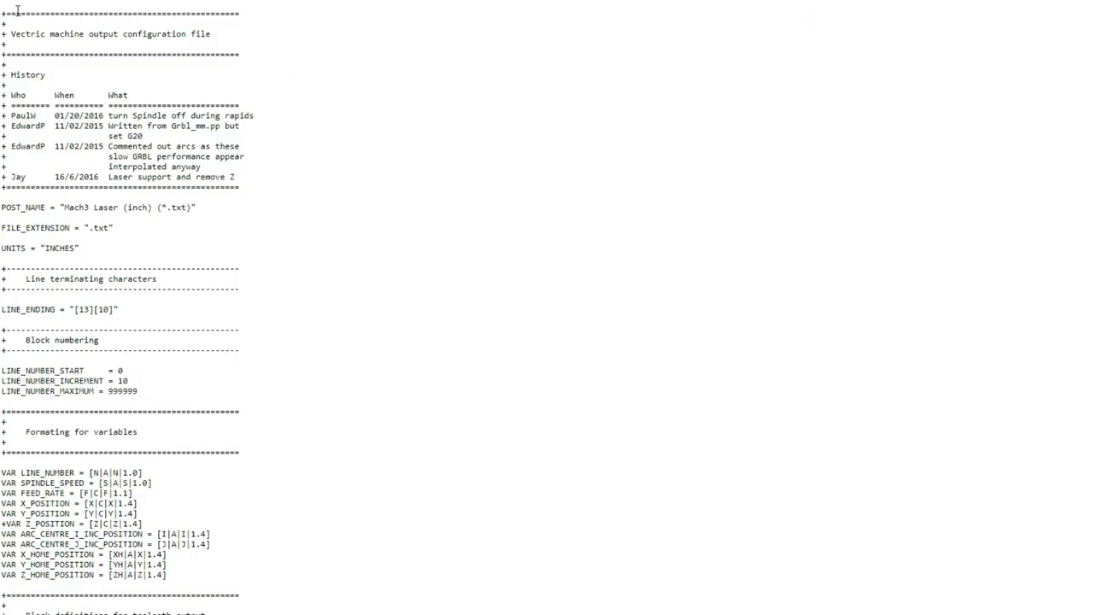
- Copy the entire text of the Mach3 Laser (inch) post processor file and paste it into a blank Notepad document
{"action": "scroll", "coordinate": [386, 439], "scroll_direction": "down", "scroll_amount": 7}
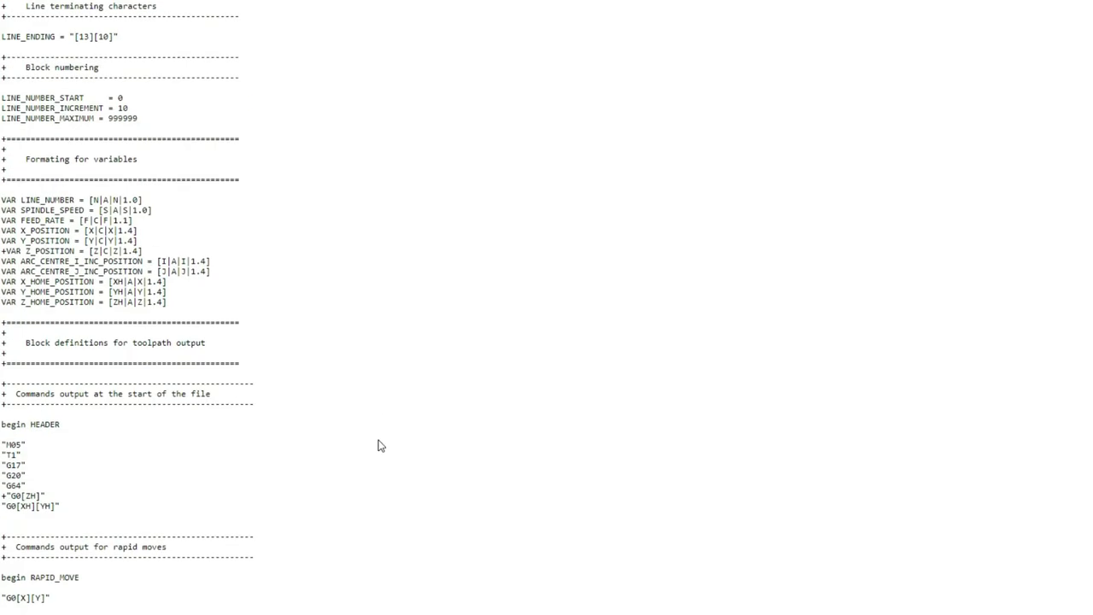
{"action": "scroll", "coordinate": [379, 455], "scroll_direction": "down", "scroll_amount": 6}
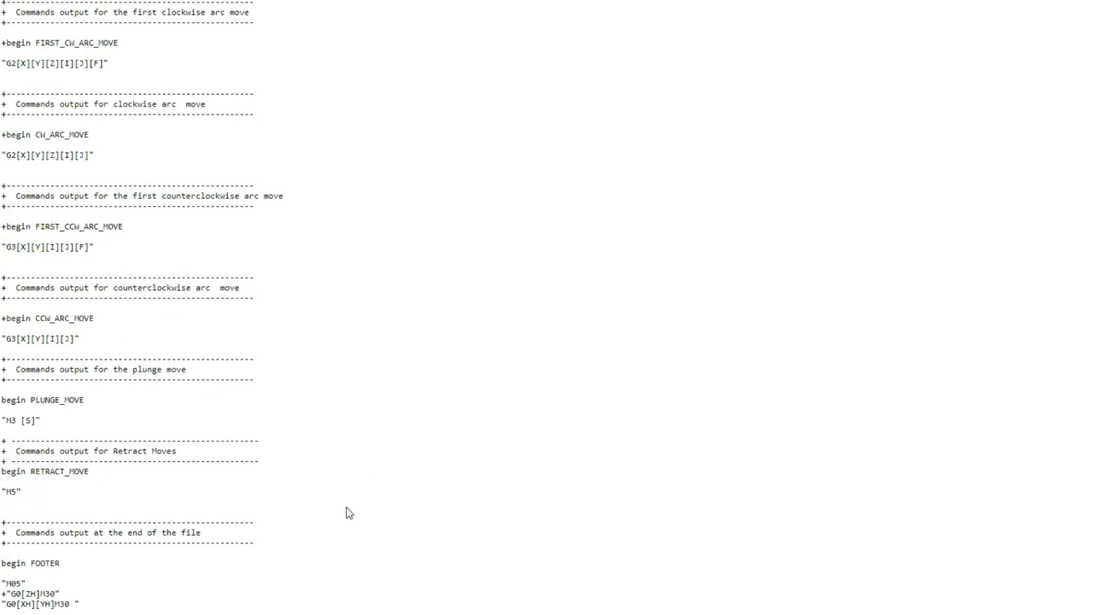
{"action": "left_click_drag", "start_coordinate": [172, 604], "coordinate": [1, 2]}
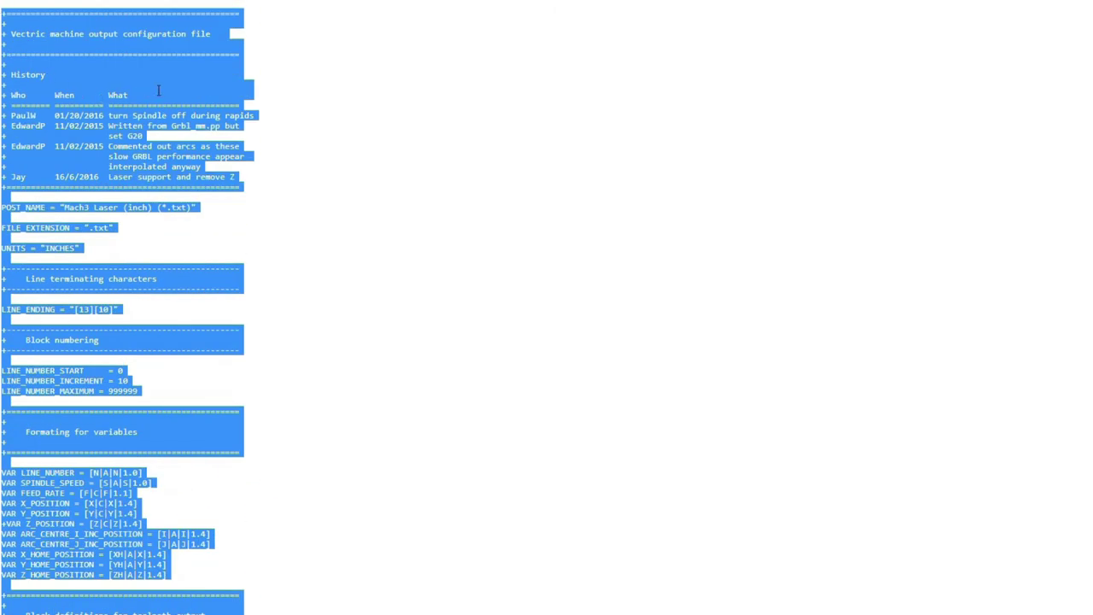
{"action": "right_click", "coordinate": [116, 74]}
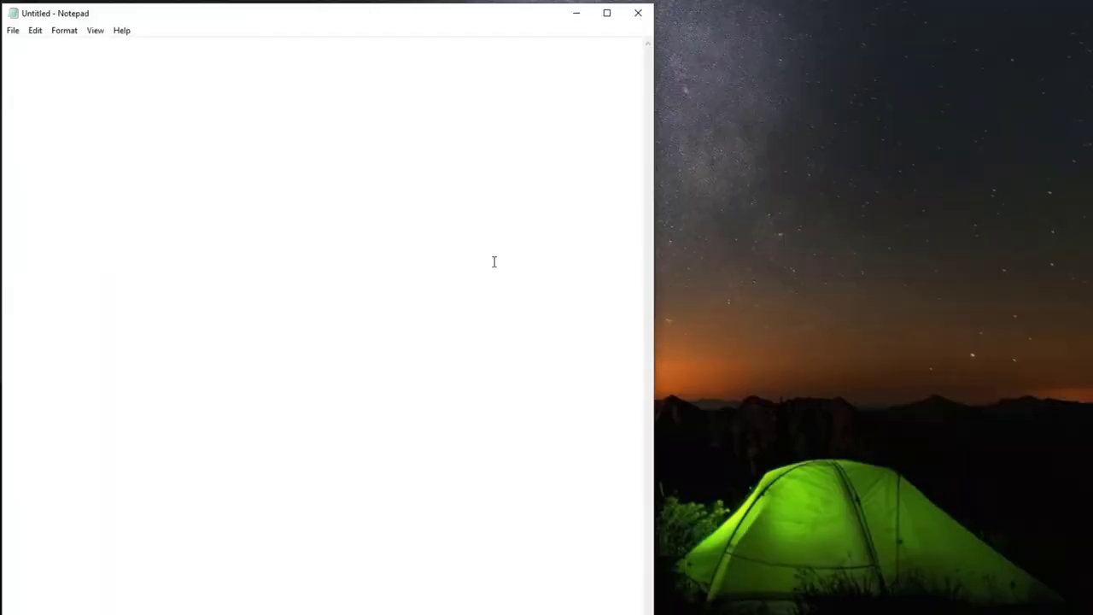
{"action": "right_click", "coordinate": [298, 231]}
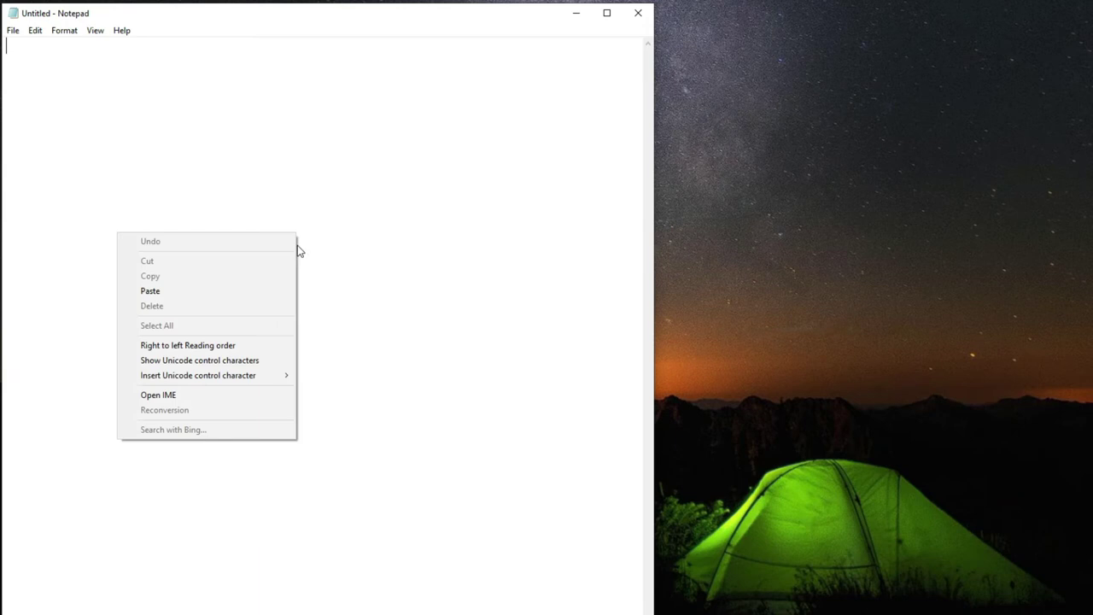
{"action": "left_click", "coordinate": [200, 291]}
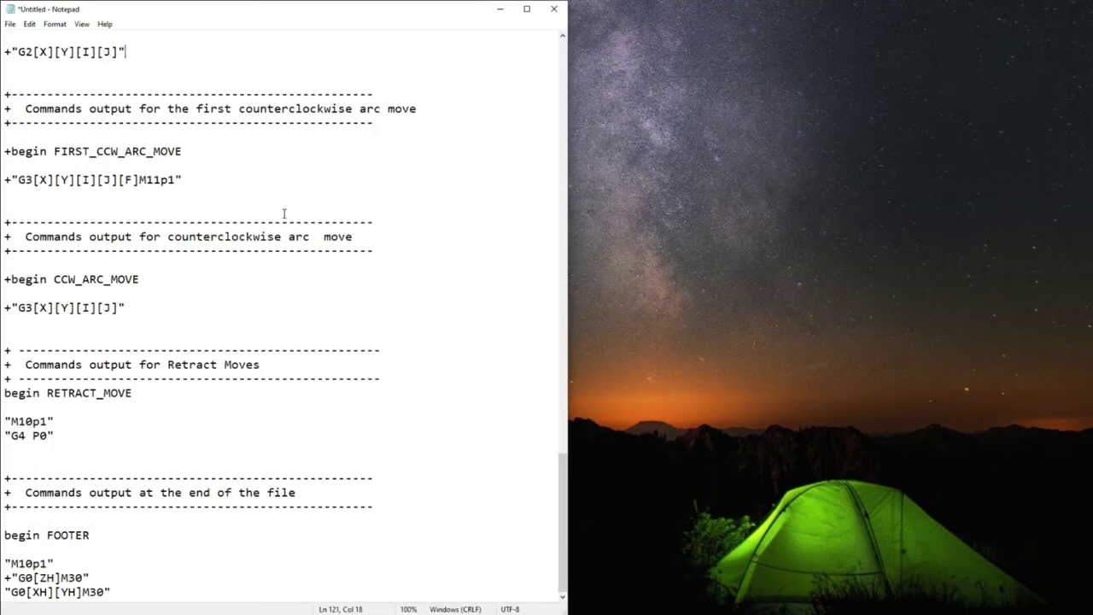
- Examine the History block and the POST_NAME line at the start of the post processor text
{"action": "scroll", "coordinate": [283, 214], "scroll_direction": "up", "scroll_amount": 11}
{"action": "scroll", "coordinate": [282, 230], "scroll_direction": "up", "scroll_amount": 20}
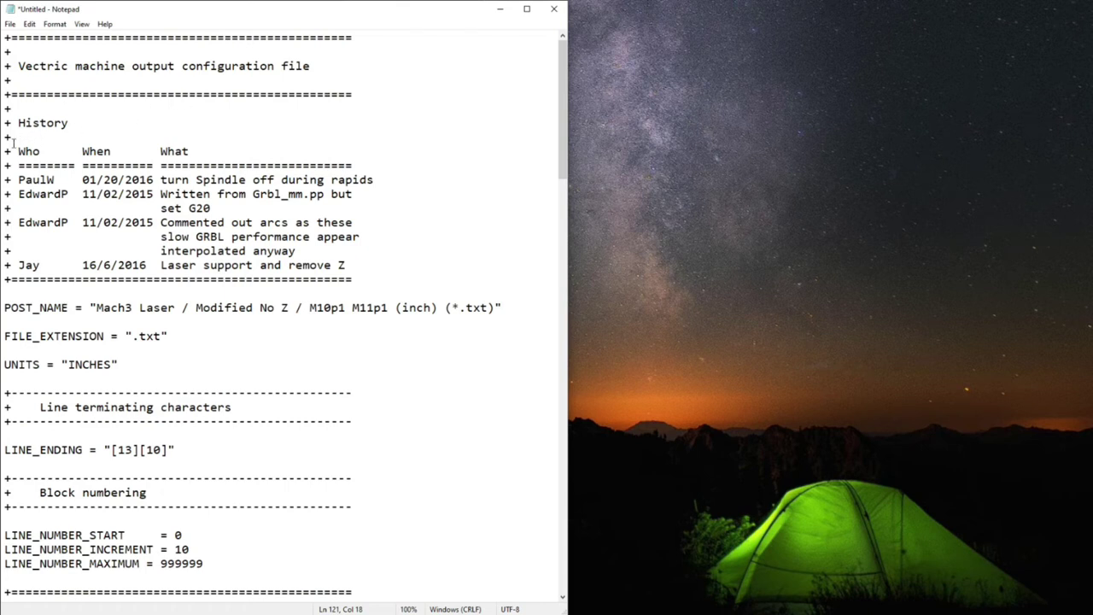
{"action": "left_click_drag", "start_coordinate": [12, 138], "coordinate": [370, 267]}
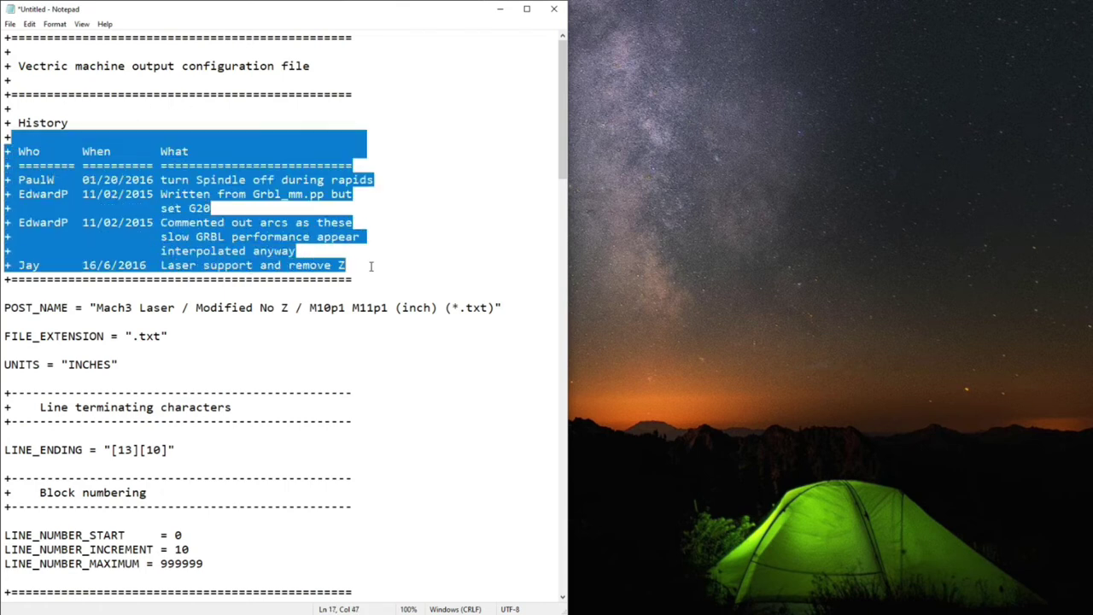
{"action": "left_click", "coordinate": [388, 166]}
{"action": "scroll", "coordinate": [312, 328], "scroll_direction": "down", "scroll_amount": 2}
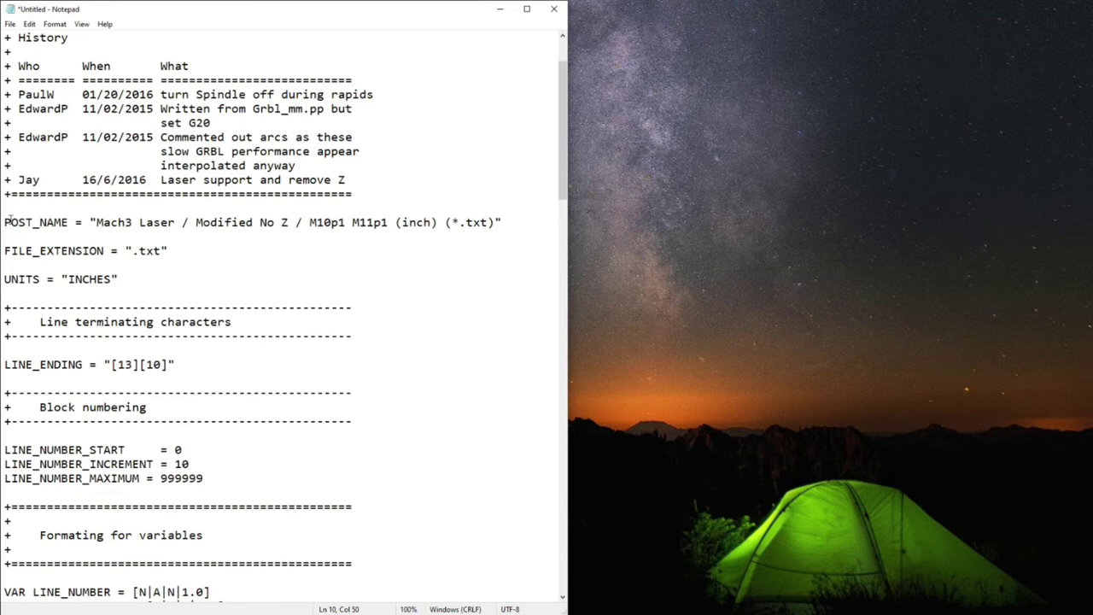
{"action": "left_click_drag", "start_coordinate": [11, 222], "coordinate": [509, 223]}
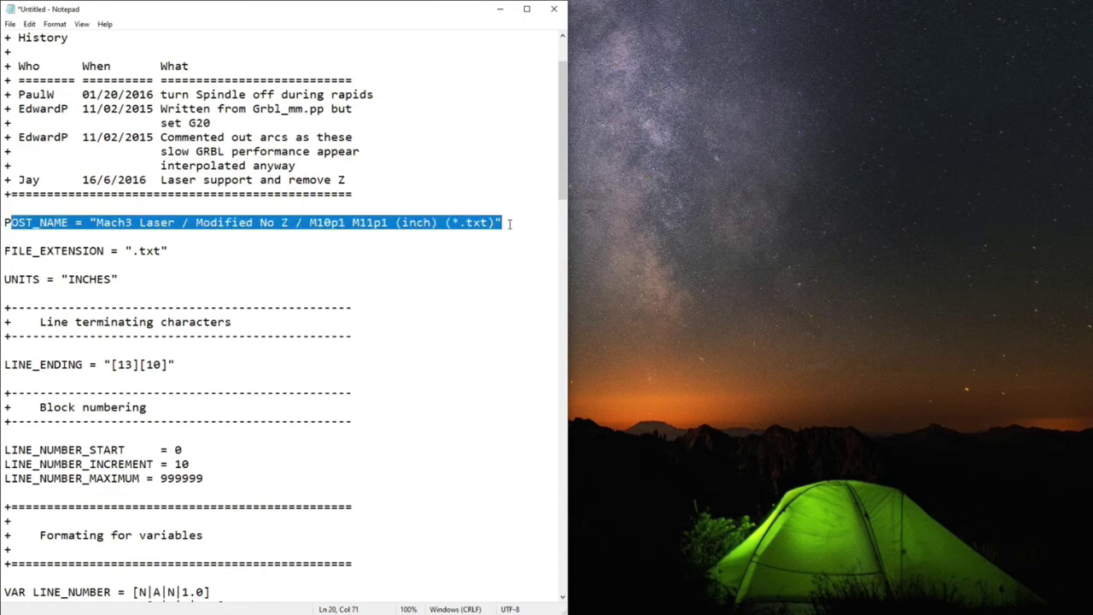
{"action": "left_click", "coordinate": [506, 256]}
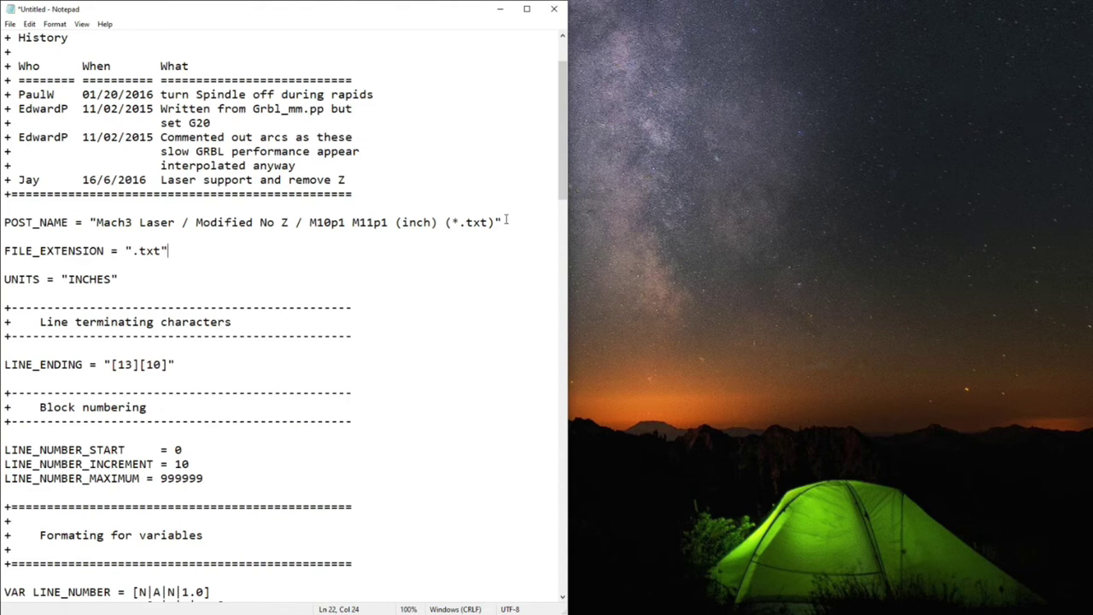
- Examine the POST_NAME text, the FILE_EXTENSION line and the UNITS line of the pasted post processor
{"action": "left_click_drag", "start_coordinate": [96, 225], "coordinate": [494, 223]}
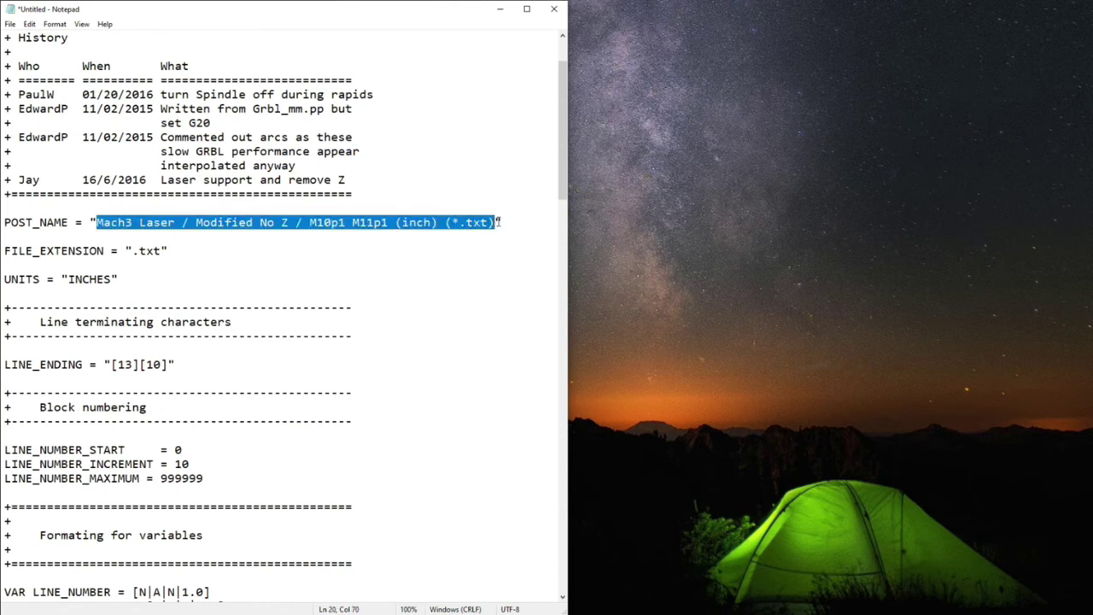
{"action": "left_click", "coordinate": [429, 280]}
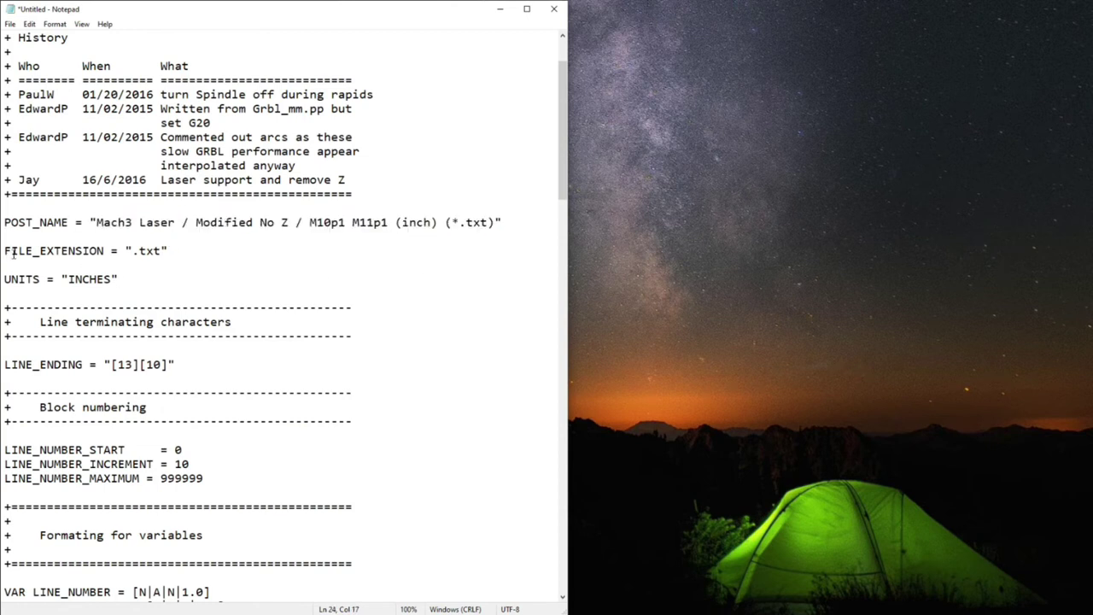
{"action": "left_click_drag", "start_coordinate": [7, 250], "coordinate": [170, 253]}
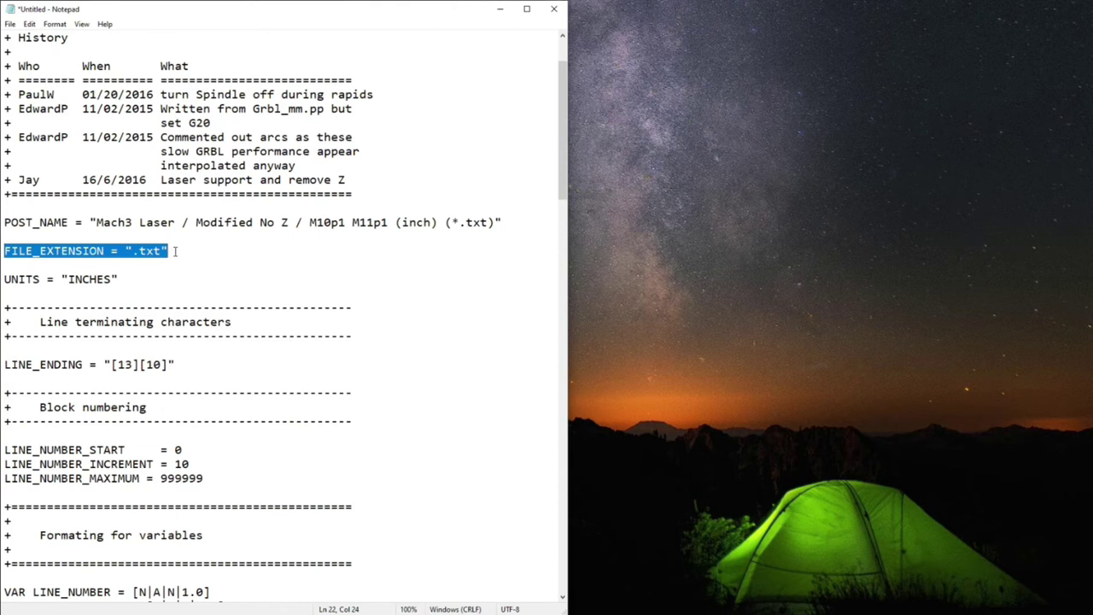
{"action": "left_click", "coordinate": [138, 282]}
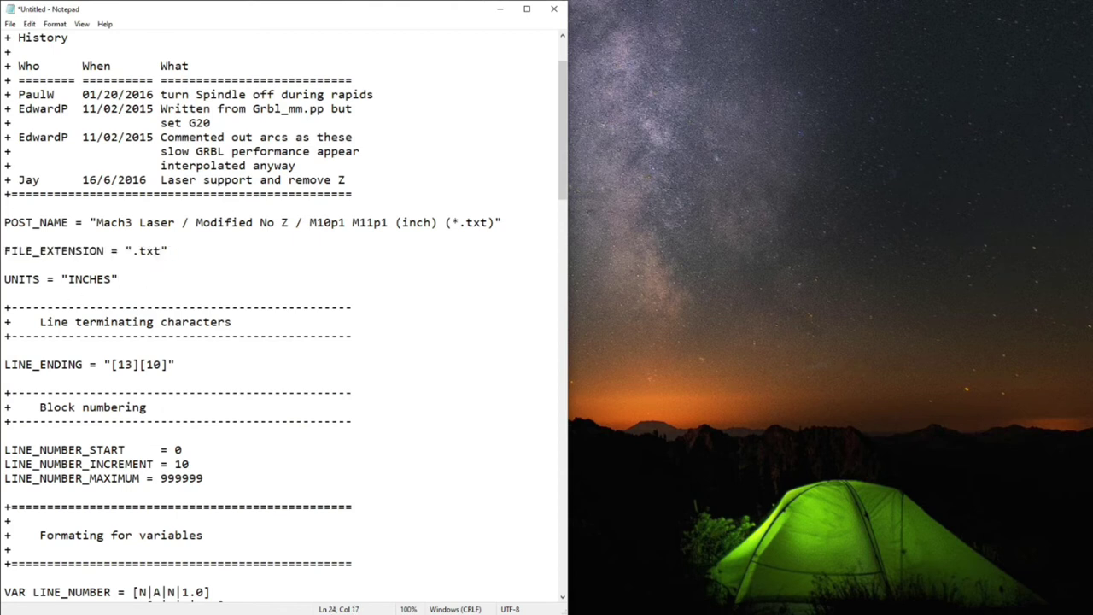
{"action": "left_click_drag", "start_coordinate": [7, 280], "coordinate": [153, 284]}
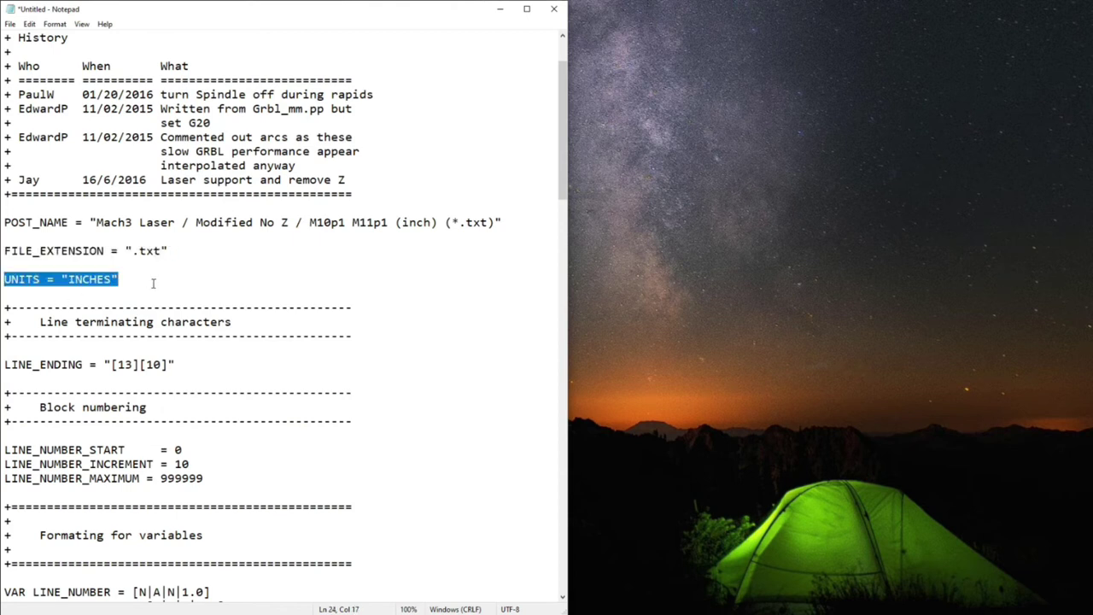
{"action": "left_click", "coordinate": [153, 283]}
- Examine the LINE_ENDING statement and the three LINE_NUMBER statements in the block numbering section
{"action": "scroll", "coordinate": [182, 366], "scroll_direction": "down", "scroll_amount": 5}
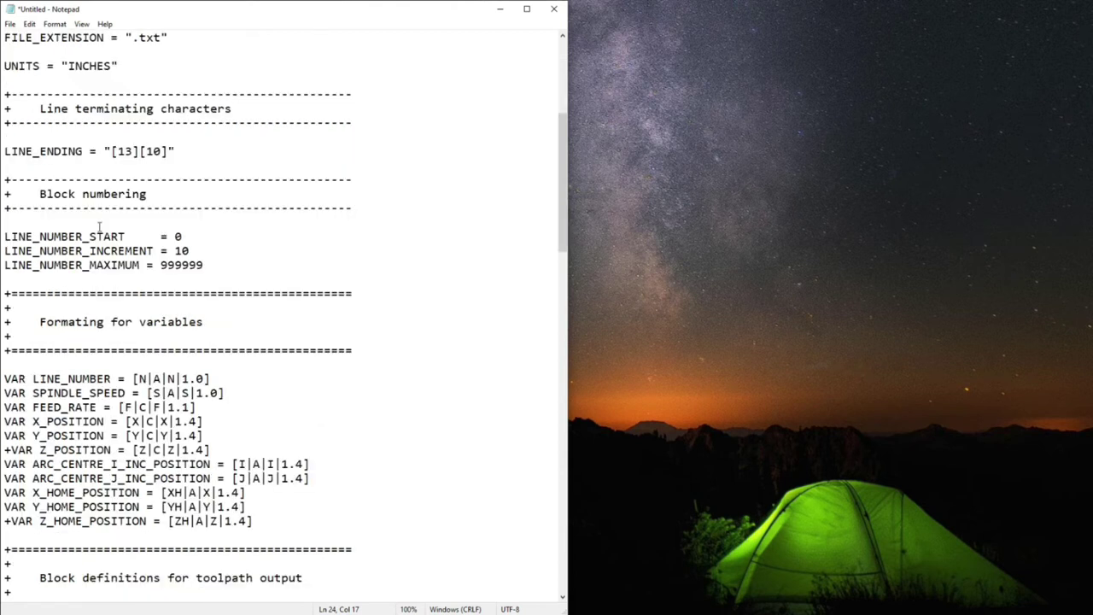
{"action": "left_click_drag", "start_coordinate": [4, 151], "coordinate": [177, 151]}
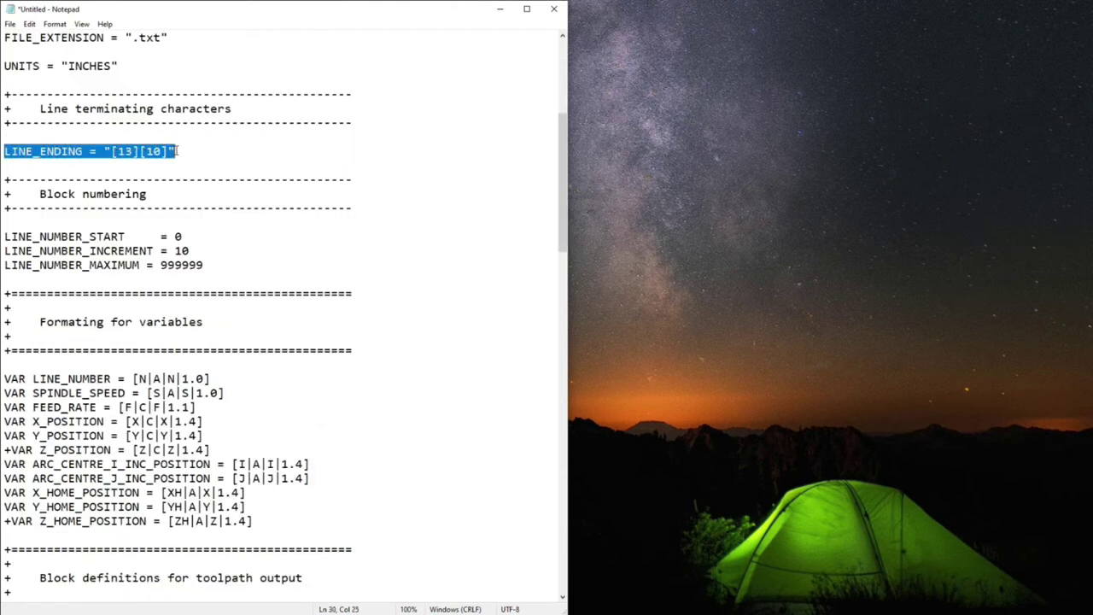
{"action": "left_click", "coordinate": [228, 152]}
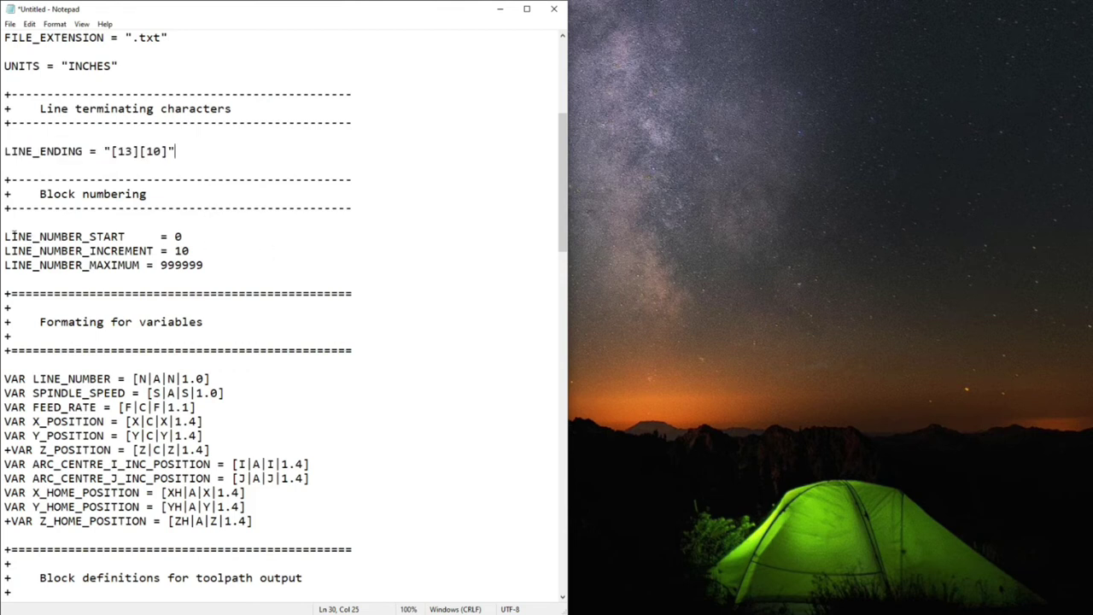
{"action": "left_click_drag", "start_coordinate": [5, 237], "coordinate": [210, 266]}
{"action": "left_click", "coordinate": [241, 259]}
- Examine the variable formatting section, from the LINE_NUMBER variable through the Z_HOME_POSITION variable
{"action": "scroll", "coordinate": [307, 318], "scroll_direction": "down", "scroll_amount": 2}
{"action": "scroll", "coordinate": [310, 318], "scroll_direction": "down", "scroll_amount": 3}
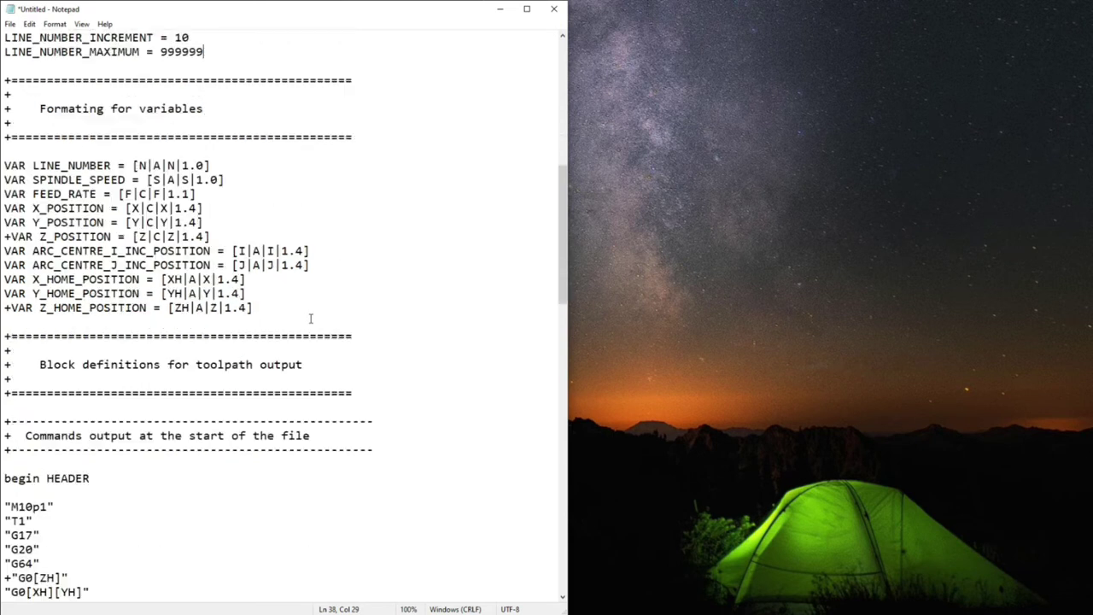
{"action": "left_click_drag", "start_coordinate": [38, 108], "coordinate": [220, 102]}
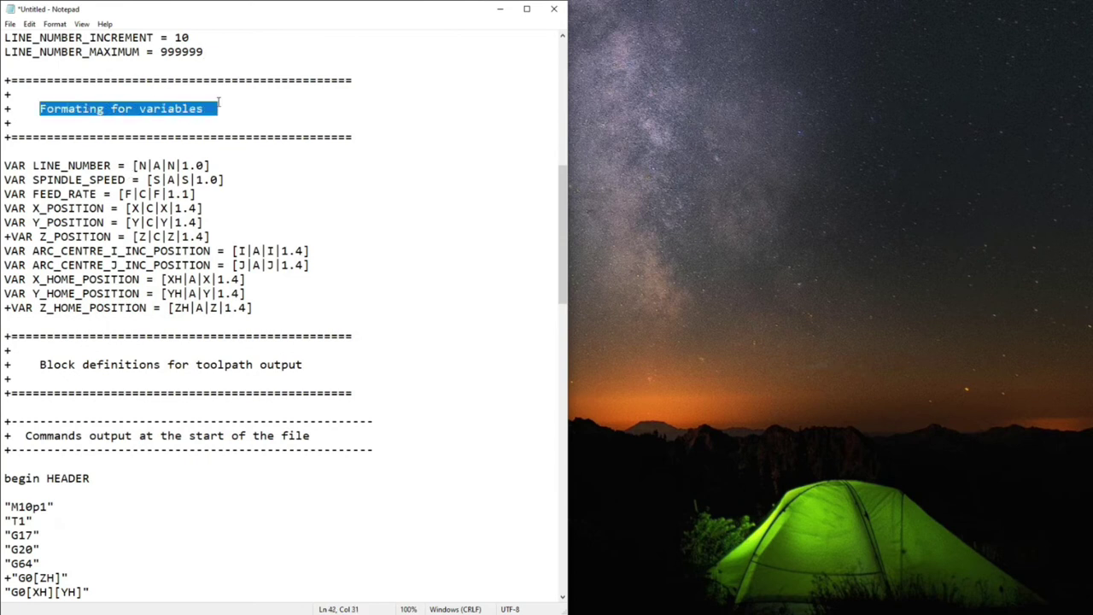
{"action": "left_click_drag", "start_coordinate": [253, 308], "coordinate": [3, 166]}
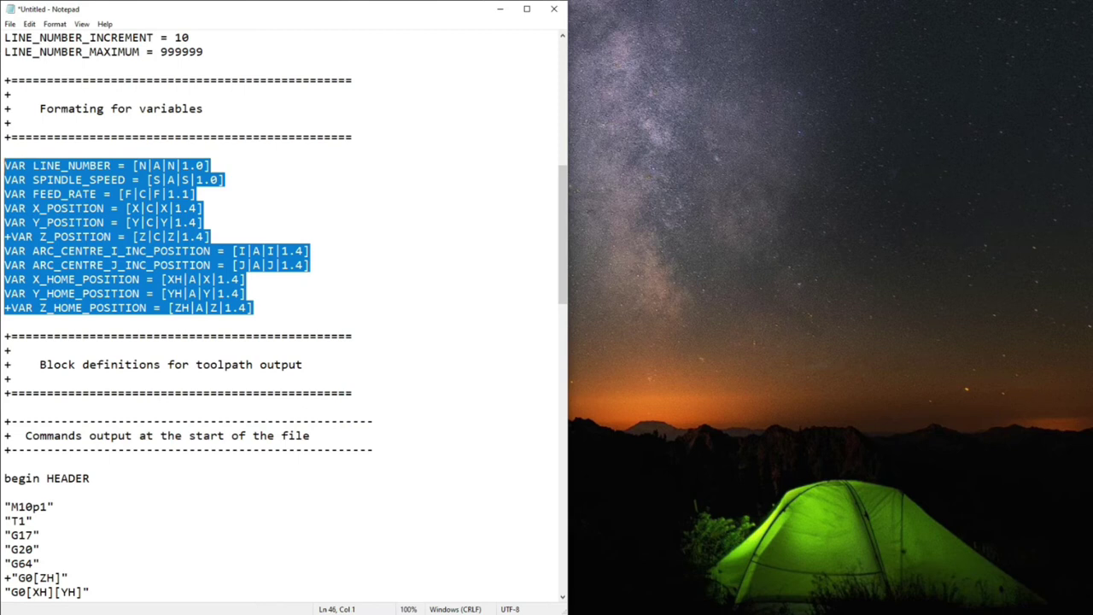
{"action": "left_click", "coordinate": [322, 194]}
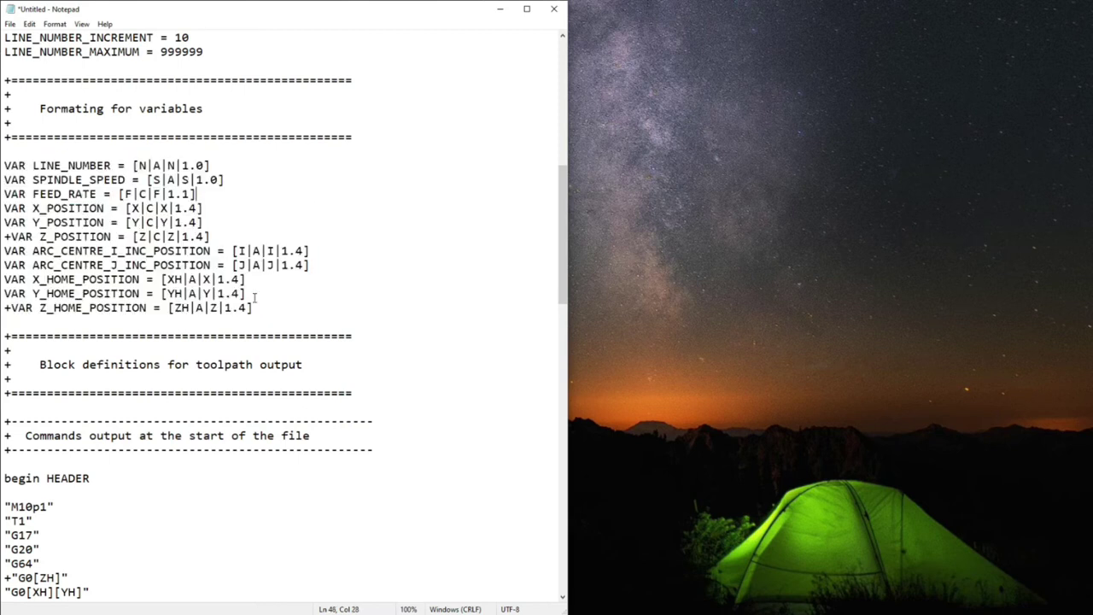
- Switch to Aspire, open the Post Processor Guide from its help, and read what the post processor does and the Variables section
{"action": "mouse_move", "coordinate": [538, 613]}
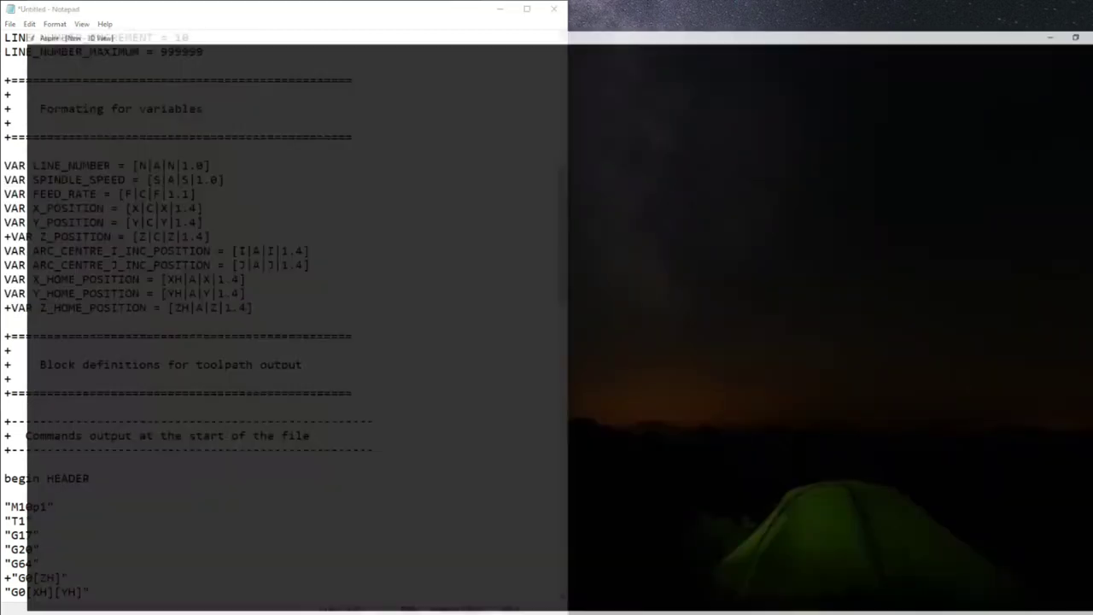
{"action": "left_click", "coordinate": [536, 579]}
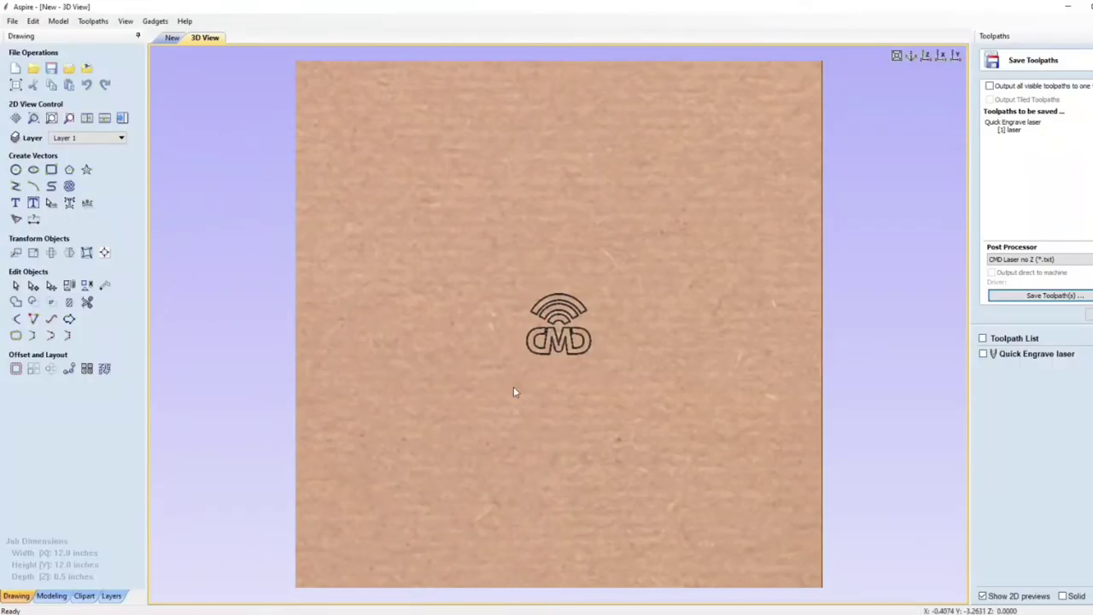
{"action": "left_click", "coordinate": [185, 21]}
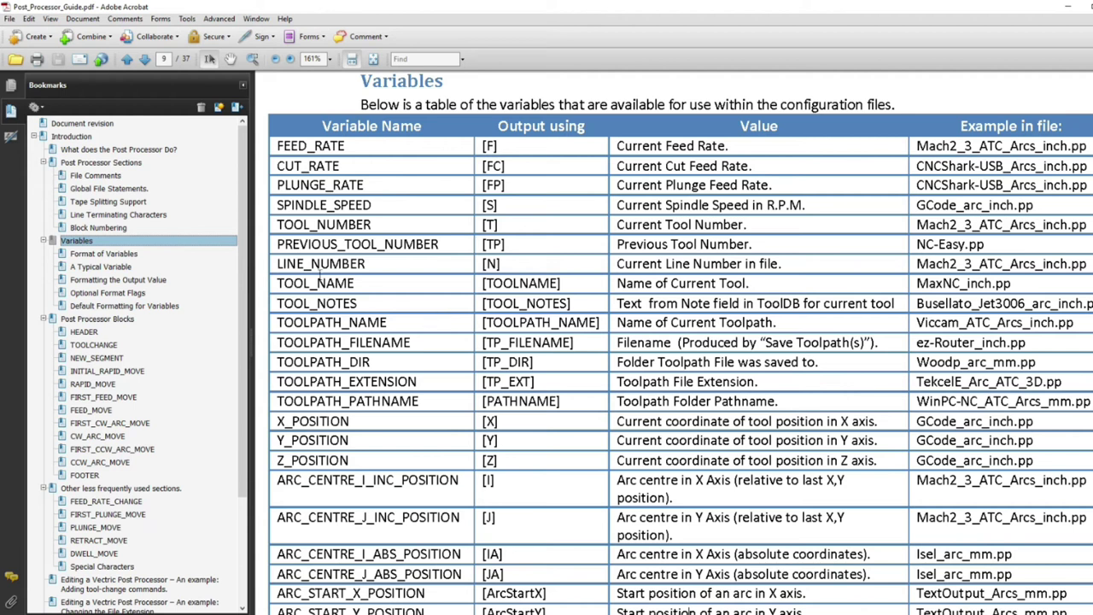
{"action": "left_click", "coordinate": [85, 150]}
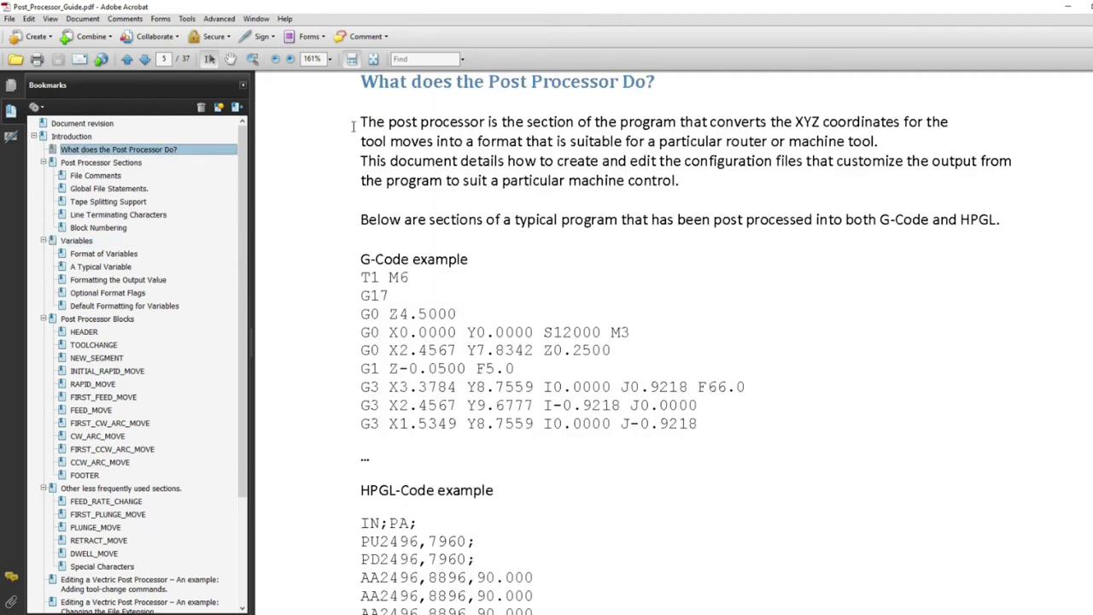
{"action": "left_click_drag", "start_coordinate": [345, 121], "coordinate": [600, 195]}
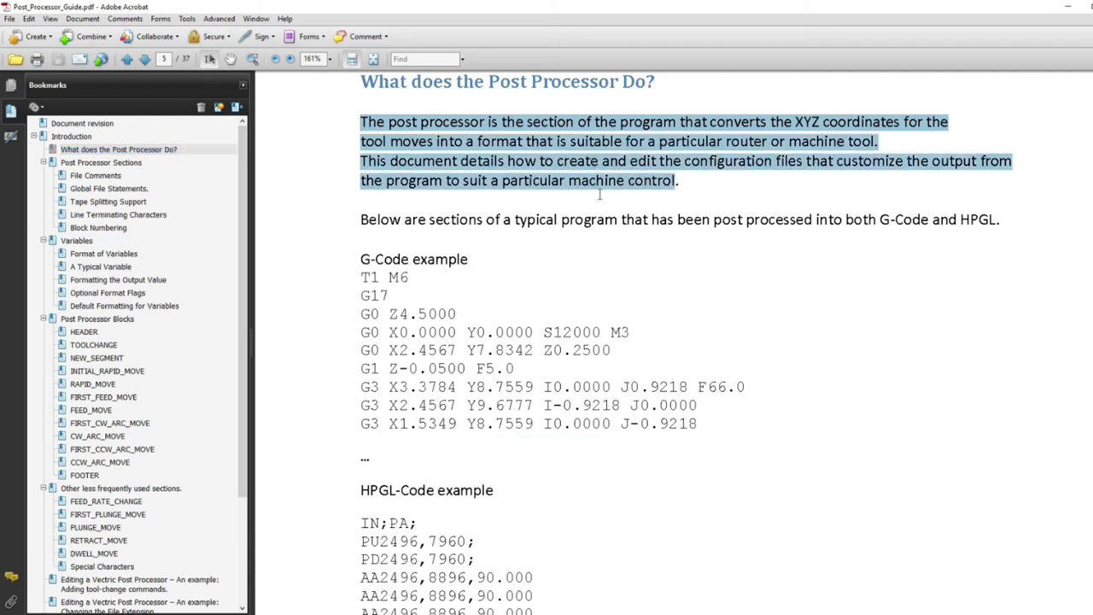
{"action": "left_click", "coordinate": [77, 241]}
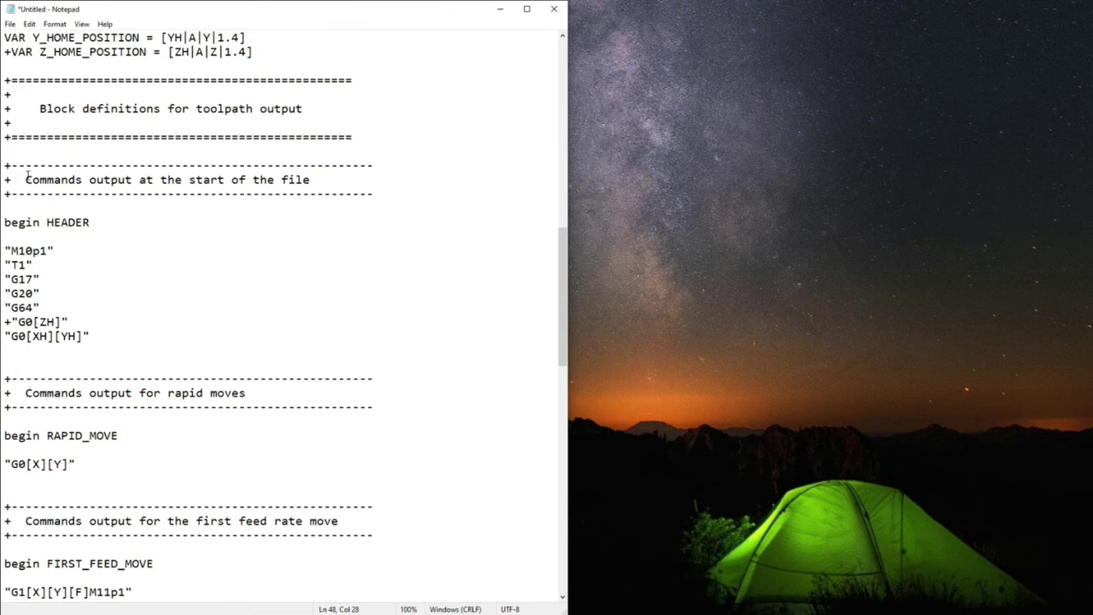
- Examine the HEADER block's commands in Notepad and compare them with the start of the Quick Engrave laser program in Mach3
{"action": "left_click_drag", "start_coordinate": [4, 223], "coordinate": [118, 222]}
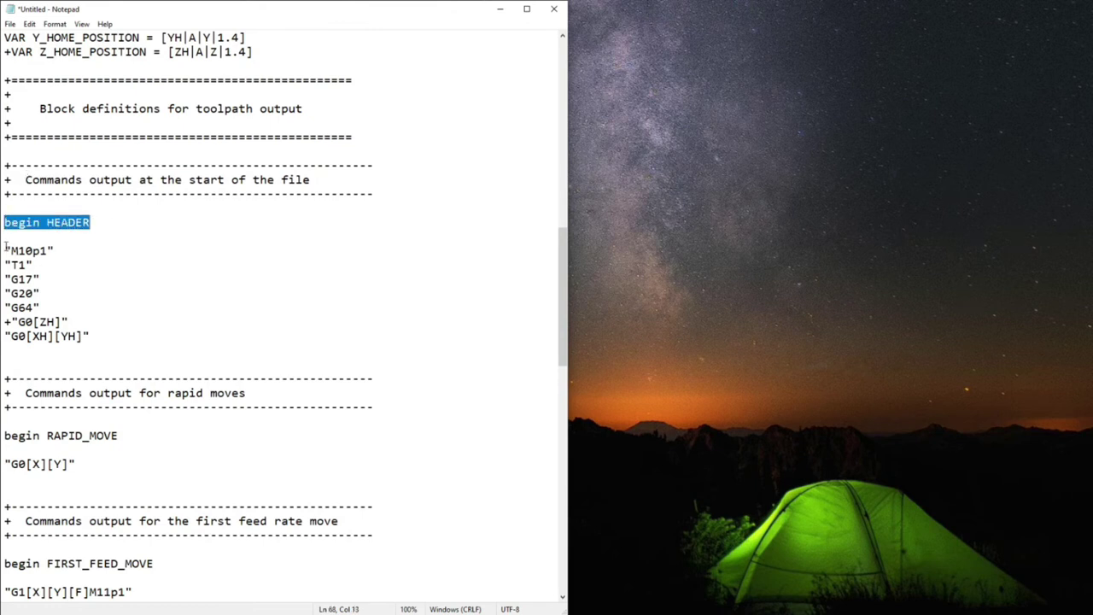
{"action": "left_click_drag", "start_coordinate": [6, 246], "coordinate": [65, 351]}
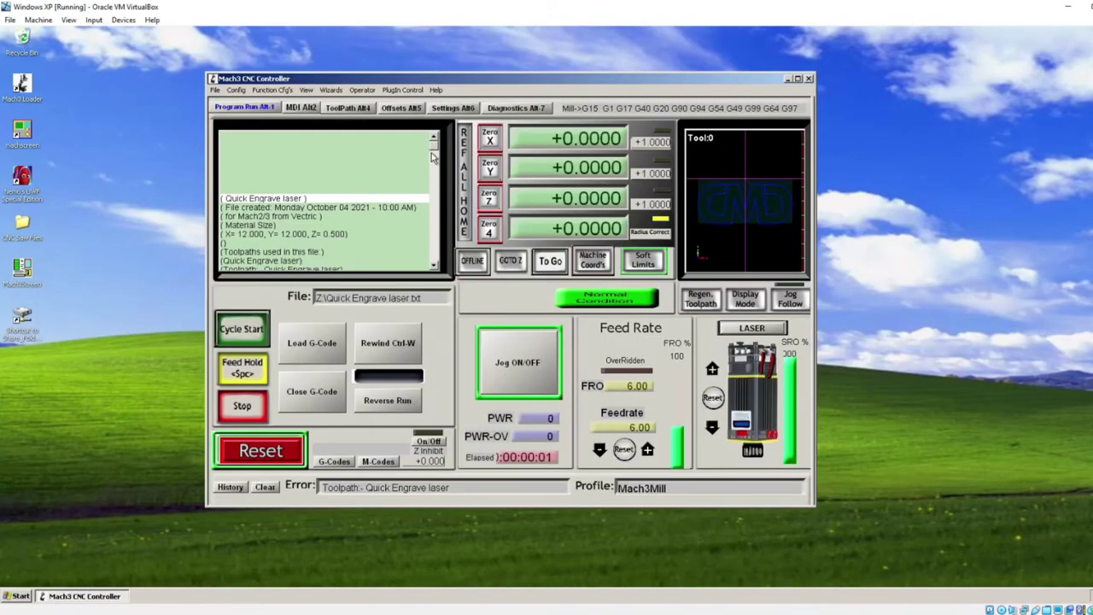
{"action": "scroll", "coordinate": [433, 158], "scroll_direction": "down", "scroll_amount": 3}
{"action": "scroll", "coordinate": [433, 158], "scroll_direction": "up", "scroll_amount": 3}
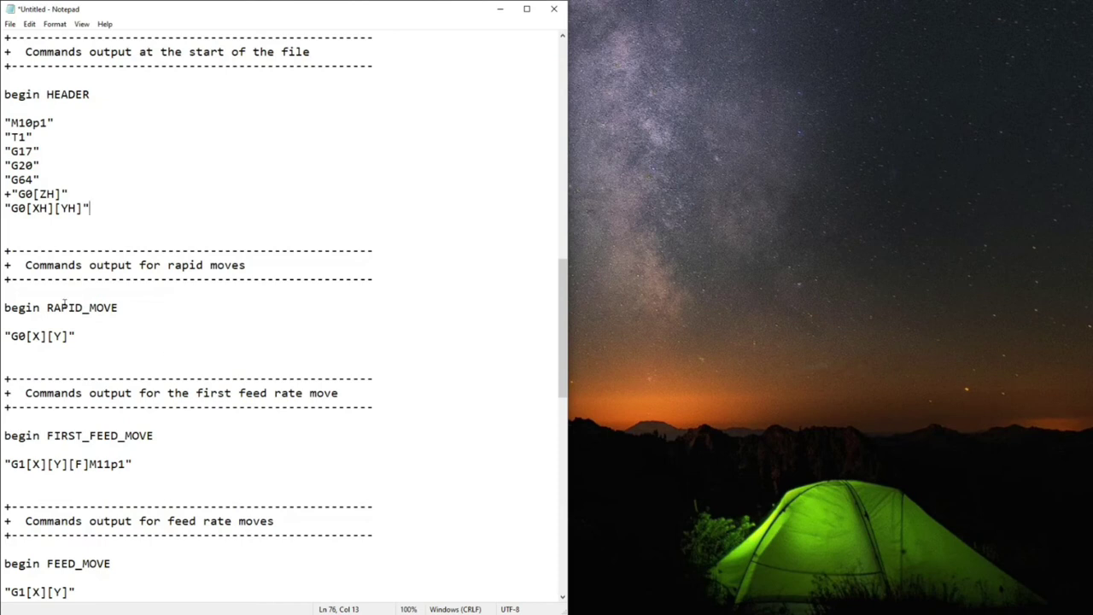
- Examine the RAPID_MOVE block and the FIRST_FEED_MOVE block with its G1 move and feed rate output
{"action": "scroll", "coordinate": [161, 318], "scroll_direction": "down", "scroll_amount": 2}
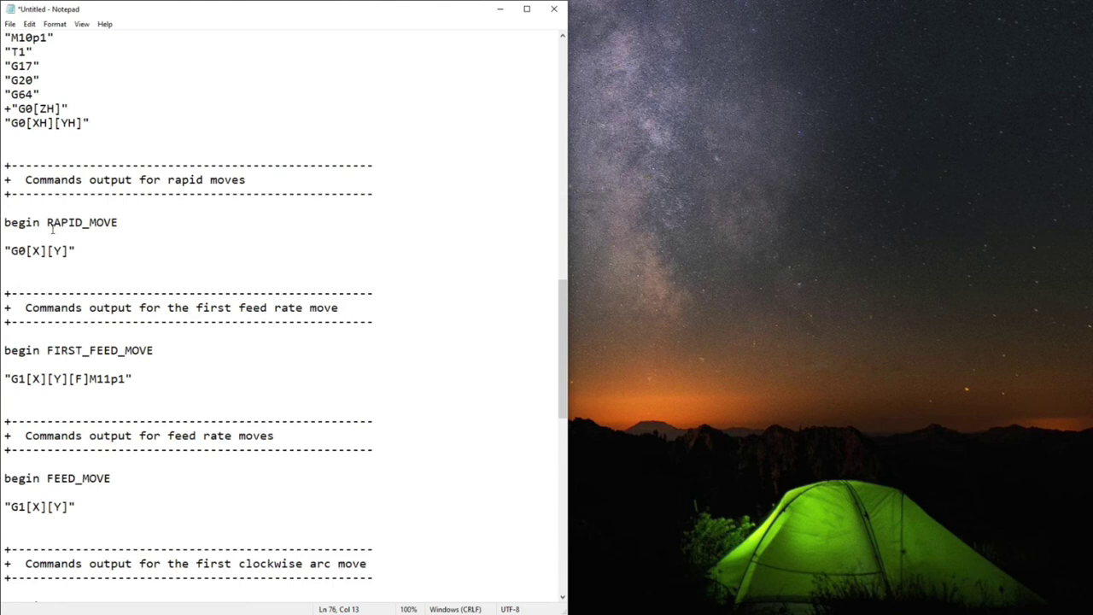
{"action": "left_click_drag", "start_coordinate": [7, 222], "coordinate": [117, 223]}
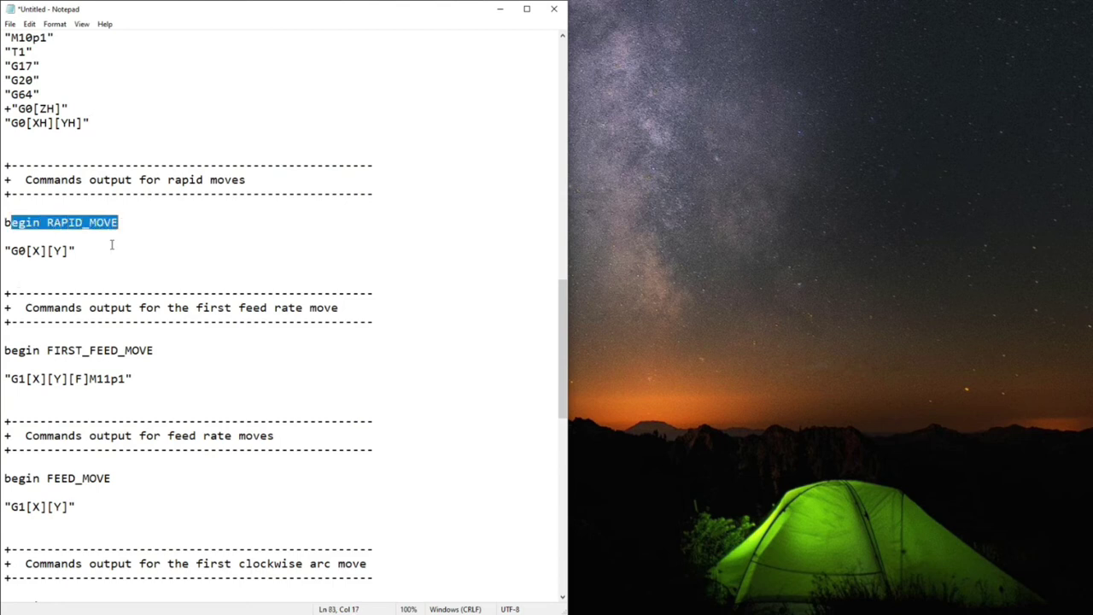
{"action": "left_click", "coordinate": [24, 251]}
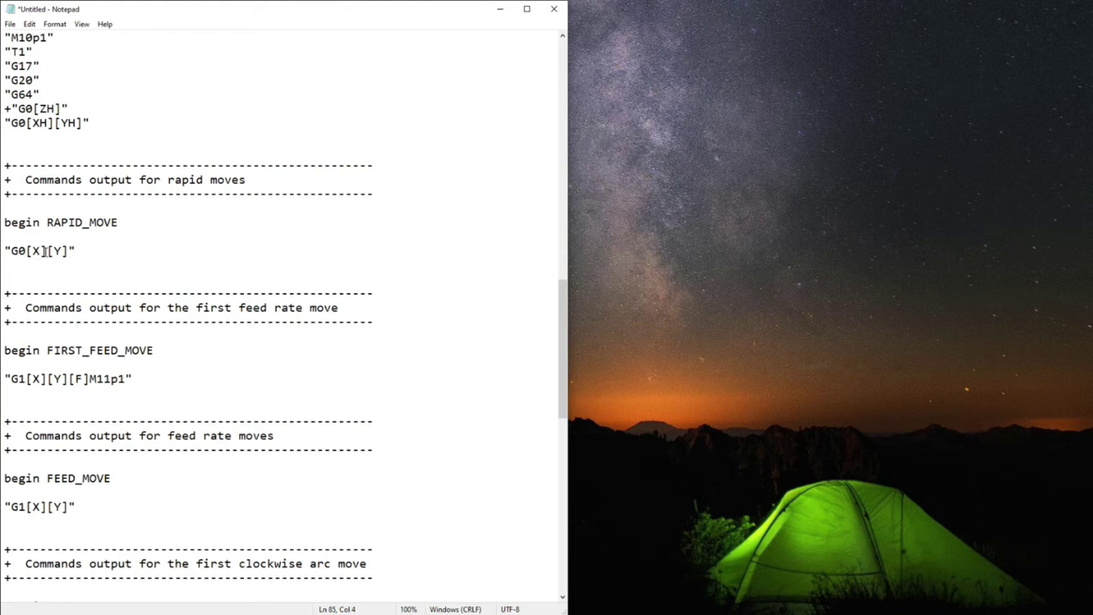
{"action": "left_click", "coordinate": [164, 352]}
{"action": "left_click_drag", "start_coordinate": [47, 350], "coordinate": [178, 345]}
{"action": "left_click", "coordinate": [183, 367]}
{"action": "left_click_drag", "start_coordinate": [68, 379], "coordinate": [83, 378]}
{"action": "left_click", "coordinate": [72, 396]}
{"action": "left_click_drag", "start_coordinate": [11, 378], "coordinate": [53, 378]}
- Examine the clockwise and counterclockwise arc move blocks and the RETRACT_MOVE block in the rest of the post processor
{"action": "scroll", "coordinate": [103, 410], "scroll_direction": "down", "scroll_amount": 7}
{"action": "left_click", "coordinate": [12, 364]}
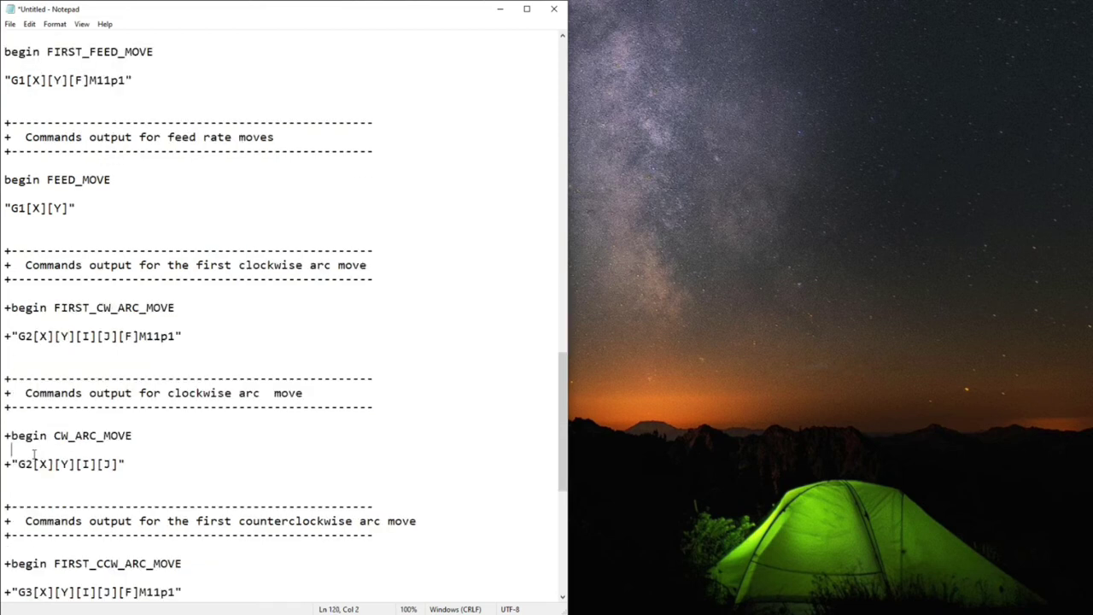
{"action": "left_click_drag", "start_coordinate": [5, 464], "coordinate": [144, 464]}
{"action": "scroll", "coordinate": [128, 478], "scroll_direction": "down", "scroll_amount": 3}
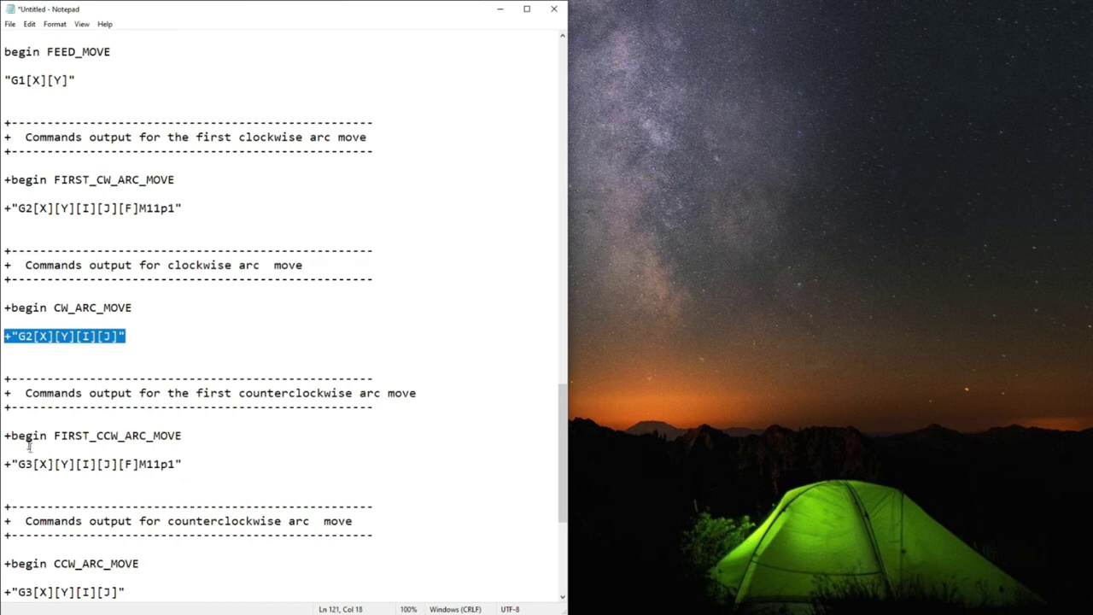
{"action": "left_click_drag", "start_coordinate": [18, 436], "coordinate": [175, 436]}
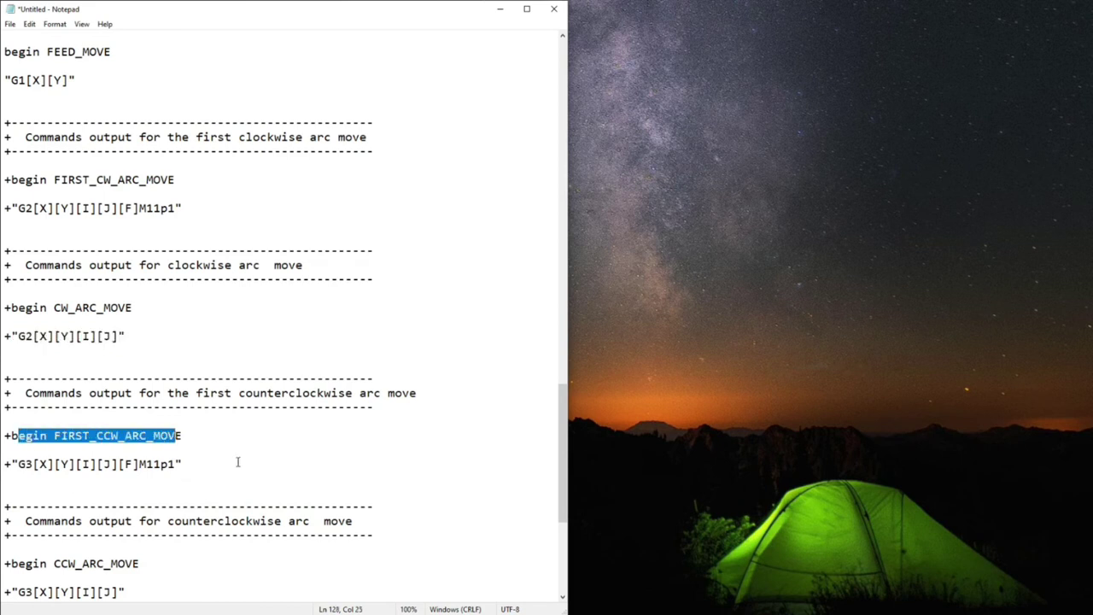
{"action": "scroll", "coordinate": [238, 462], "scroll_direction": "down", "scroll_amount": 3}
{"action": "left_click", "coordinate": [49, 463]}
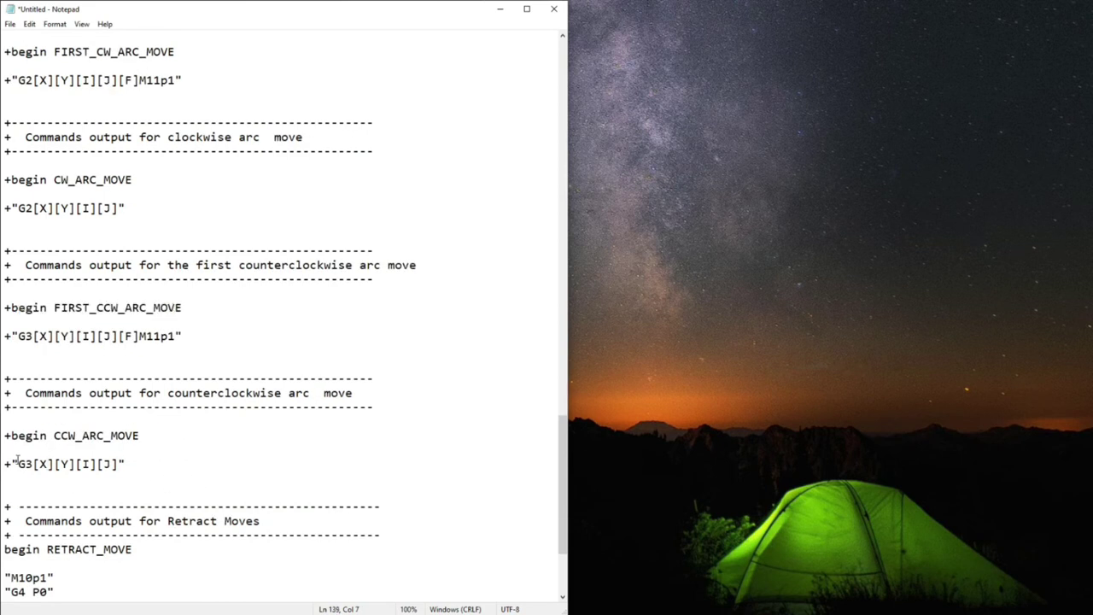
{"action": "scroll", "coordinate": [146, 452], "scroll_direction": "down", "scroll_amount": 4}
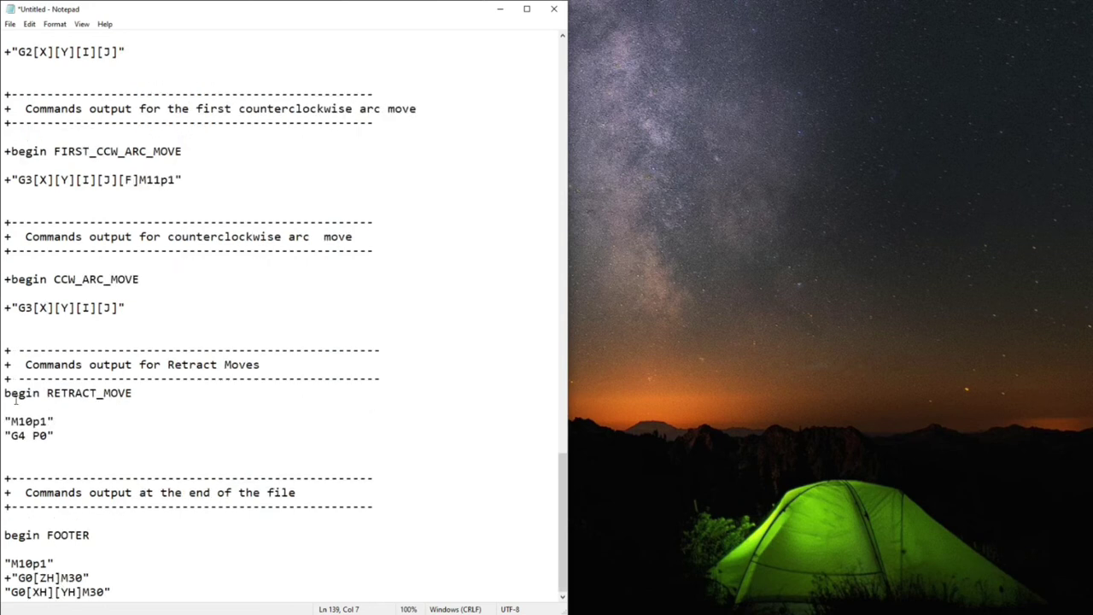
{"action": "left_click_drag", "start_coordinate": [18, 393], "coordinate": [151, 393]}
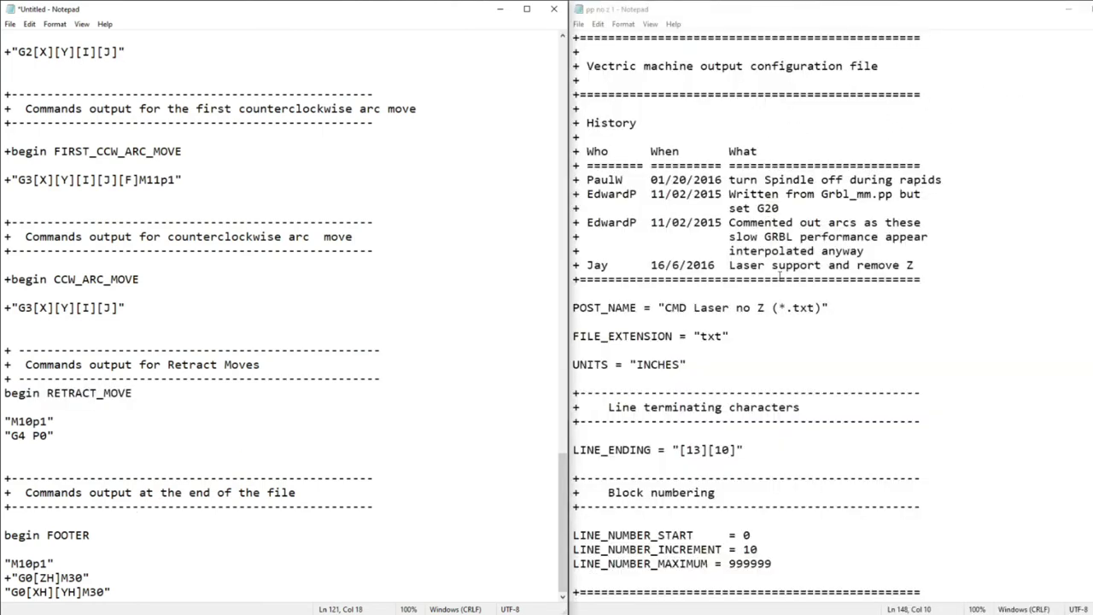
- Look over the opening sections of the modified pp no z 1 file, focusing on the custom name in its POST_NAME line
{"action": "scroll", "coordinate": [780, 275], "scroll_direction": "down", "scroll_amount": 4}
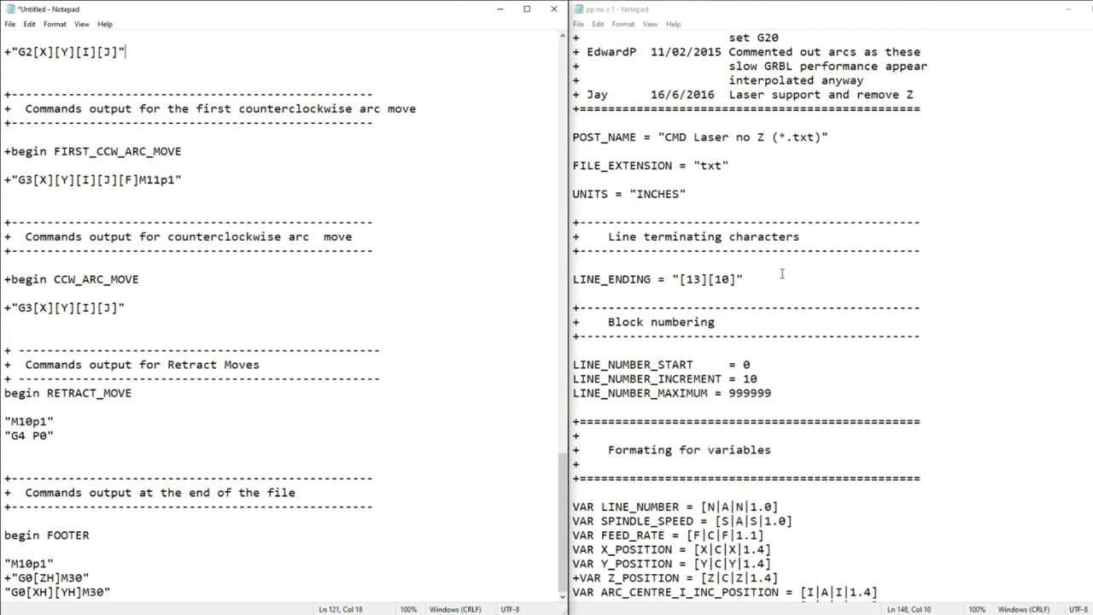
{"action": "scroll", "coordinate": [789, 198], "scroll_direction": "up", "scroll_amount": 3}
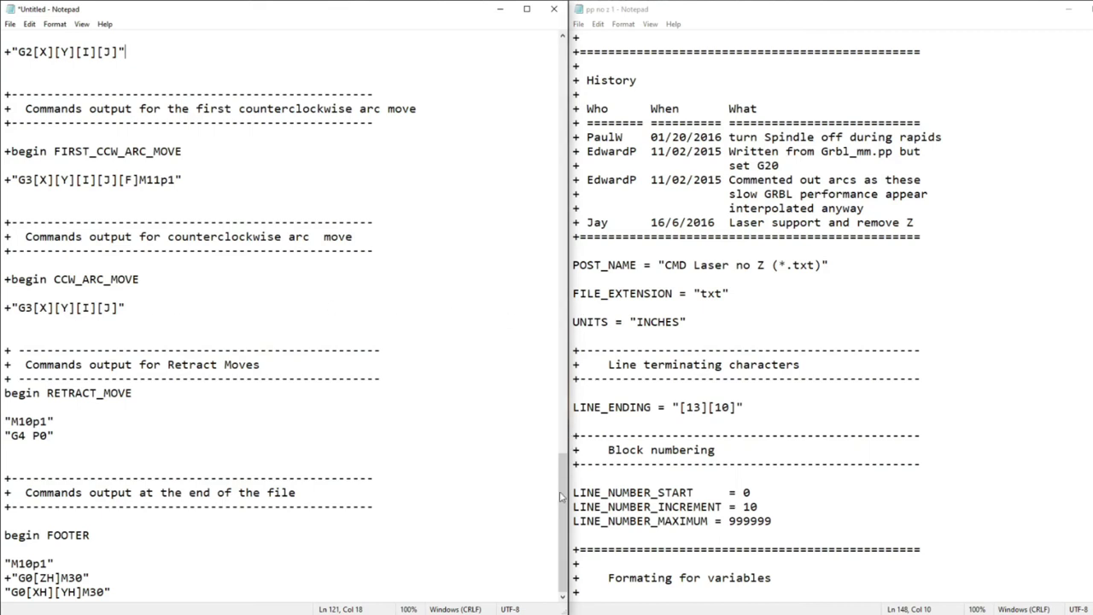
{"action": "left_click_drag", "start_coordinate": [562, 496], "coordinate": [562, 497]}
{"action": "left_click_drag", "start_coordinate": [581, 270], "coordinate": [813, 277]}
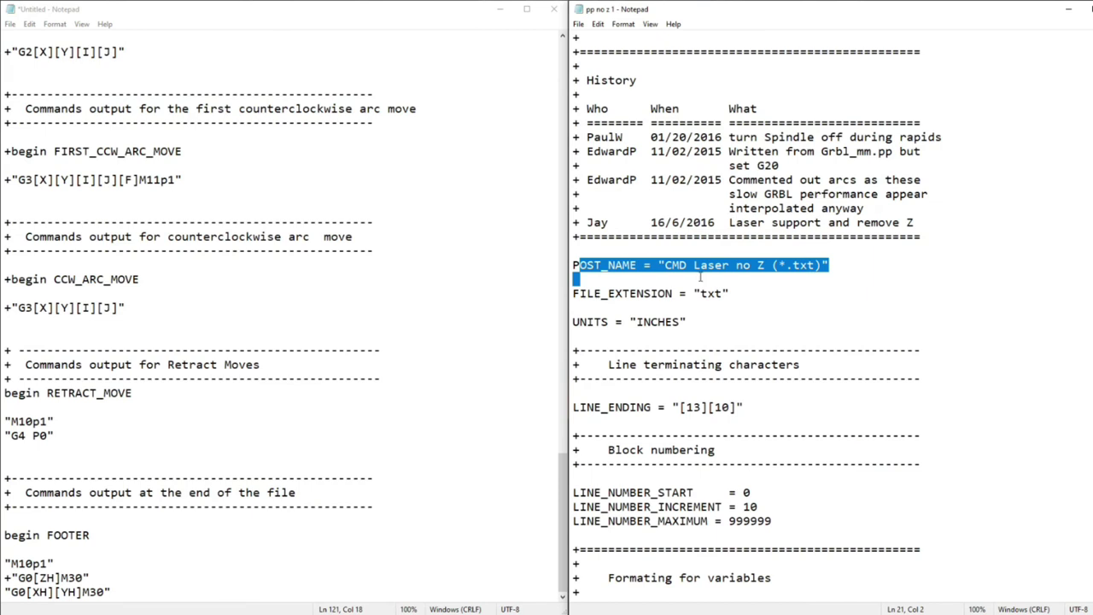
{"action": "left_click", "coordinate": [701, 276]}
{"action": "left_click_drag", "start_coordinate": [665, 266], "coordinate": [771, 270]}
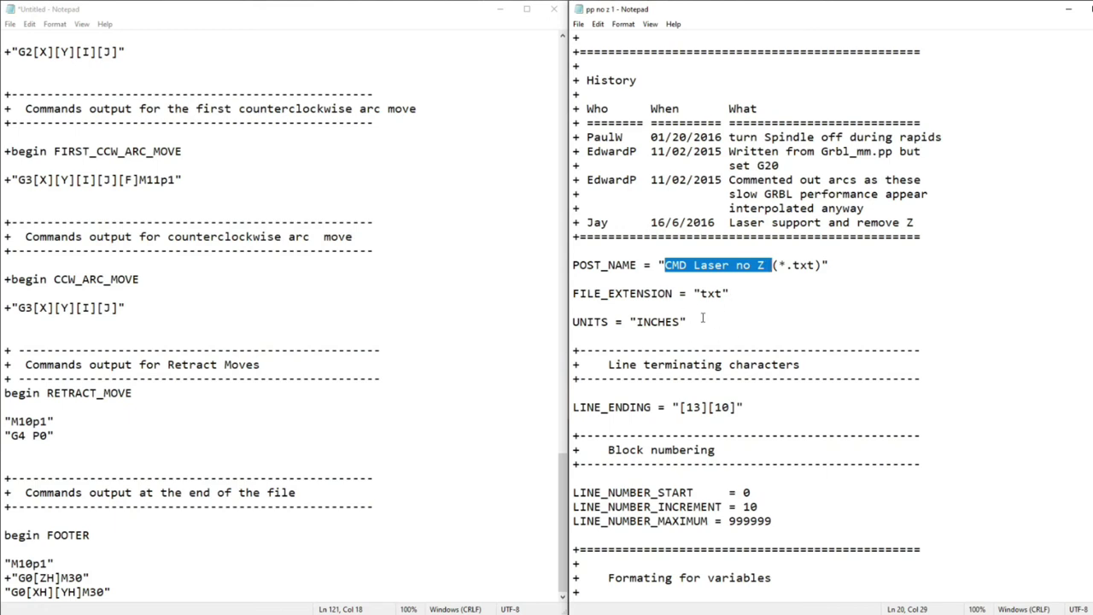
{"action": "scroll", "coordinate": [754, 299], "scroll_direction": "down", "scroll_amount": 3}
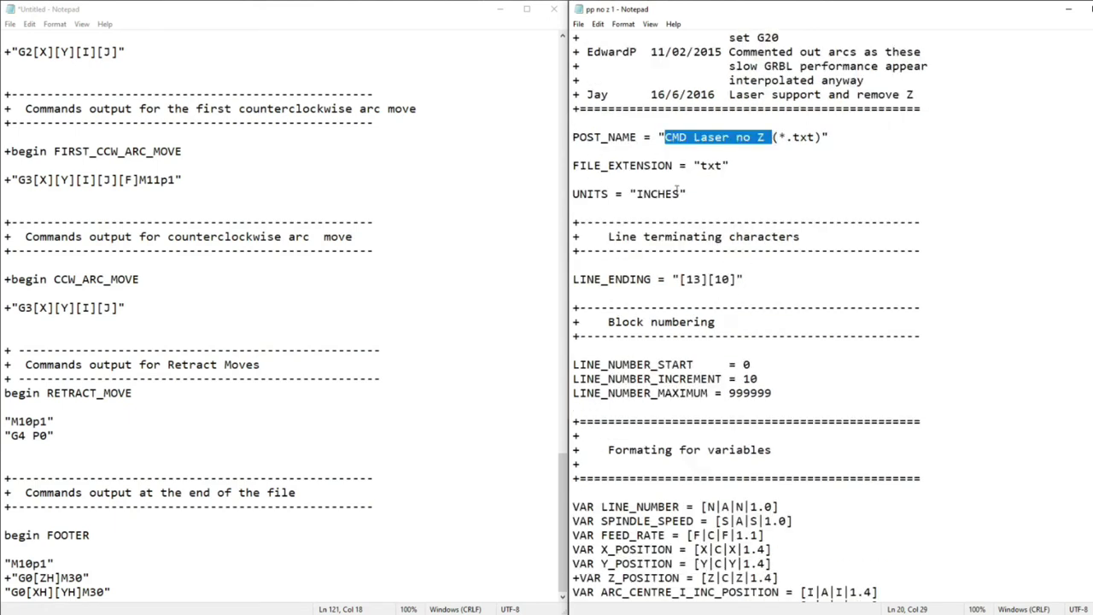
- Review the variable formats, HEADER and move blocks of the pp no z 1 file, comparing them with the G4 P0 retract dwell in the original
{"action": "scroll", "coordinate": [715, 305], "scroll_direction": "down", "scroll_amount": 15}
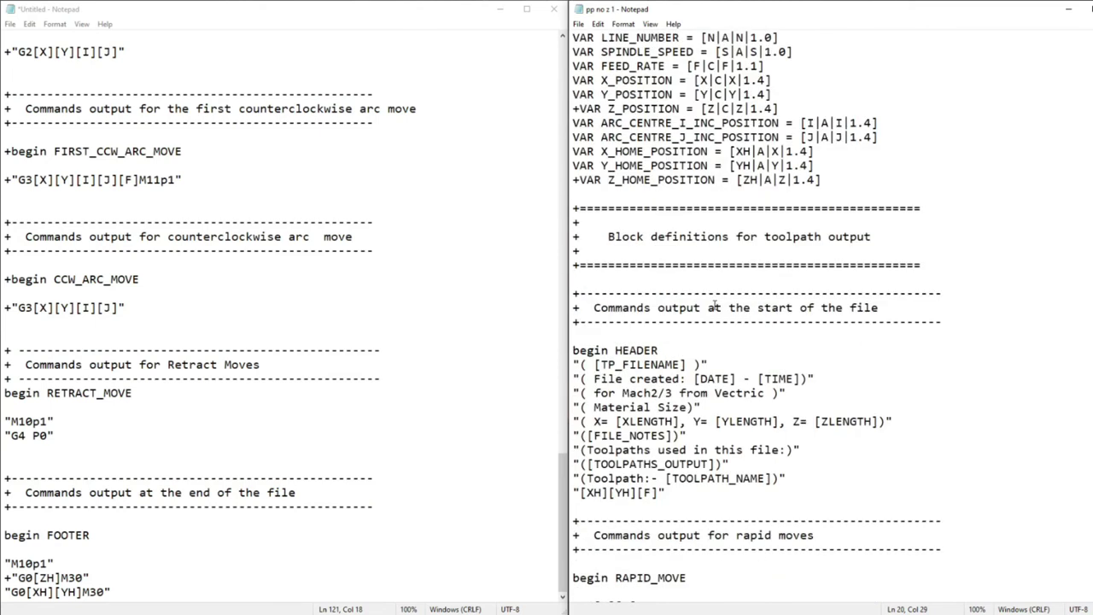
{"action": "scroll", "coordinate": [715, 305], "scroll_direction": "down", "scroll_amount": 4}
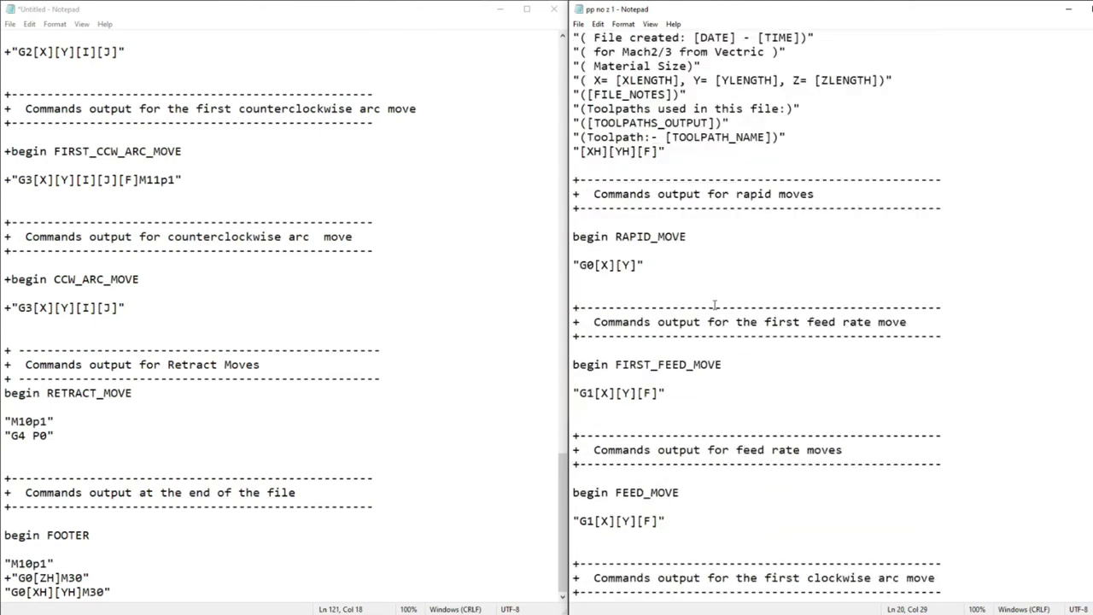
{"action": "left_click", "coordinate": [381, 443]}
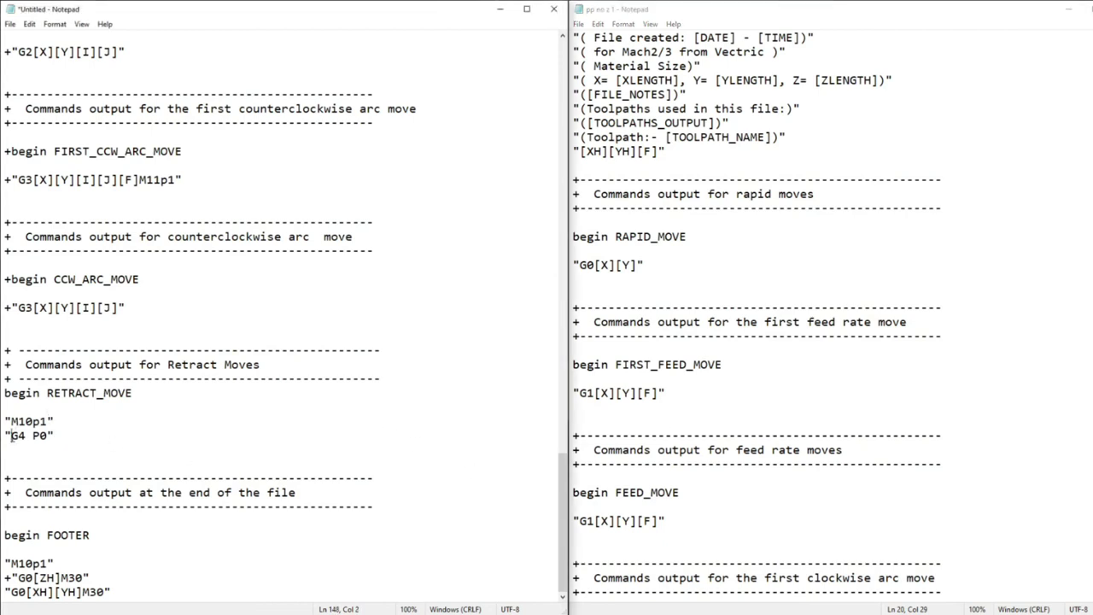
{"action": "left_click_drag", "start_coordinate": [10, 435], "coordinate": [35, 447]}
{"action": "scroll", "coordinate": [628, 418], "scroll_direction": "down", "scroll_amount": 15}
{"action": "left_click", "coordinate": [627, 418]}
{"action": "scroll", "coordinate": [697, 473], "scroll_direction": "down", "scroll_amount": 1}
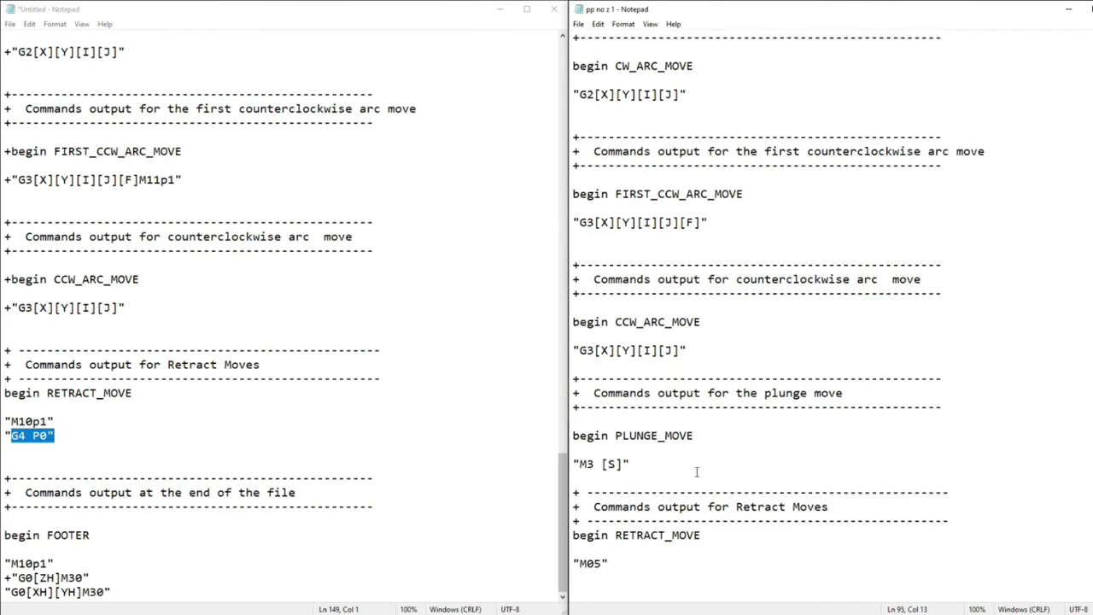
- Examine the PLUNGE_MOVE block's M3 [S] command and the RETRACT_MOVE block's M05 command in the pp no z 1 file
{"action": "left_click", "coordinate": [579, 465]}
{"action": "left_click_drag", "start_coordinate": [603, 464], "coordinate": [629, 465]}
{"action": "key", "text": "End"}
{"action": "scroll", "coordinate": [632, 444], "scroll_direction": "down", "scroll_amount": 3}
{"action": "left_click", "coordinate": [584, 439]}
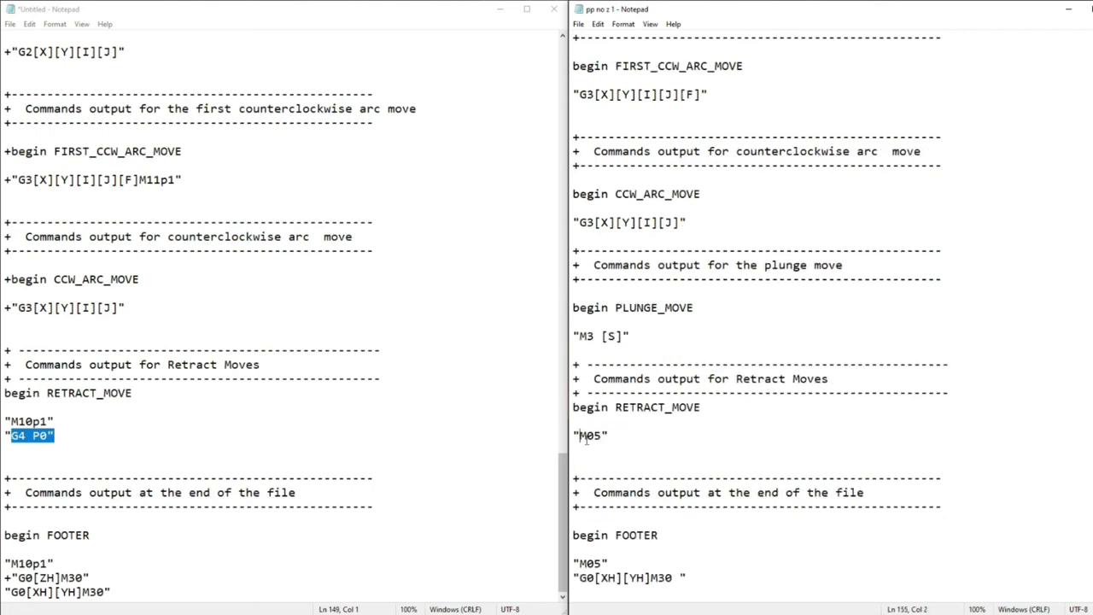
{"action": "left_click", "coordinate": [630, 441]}
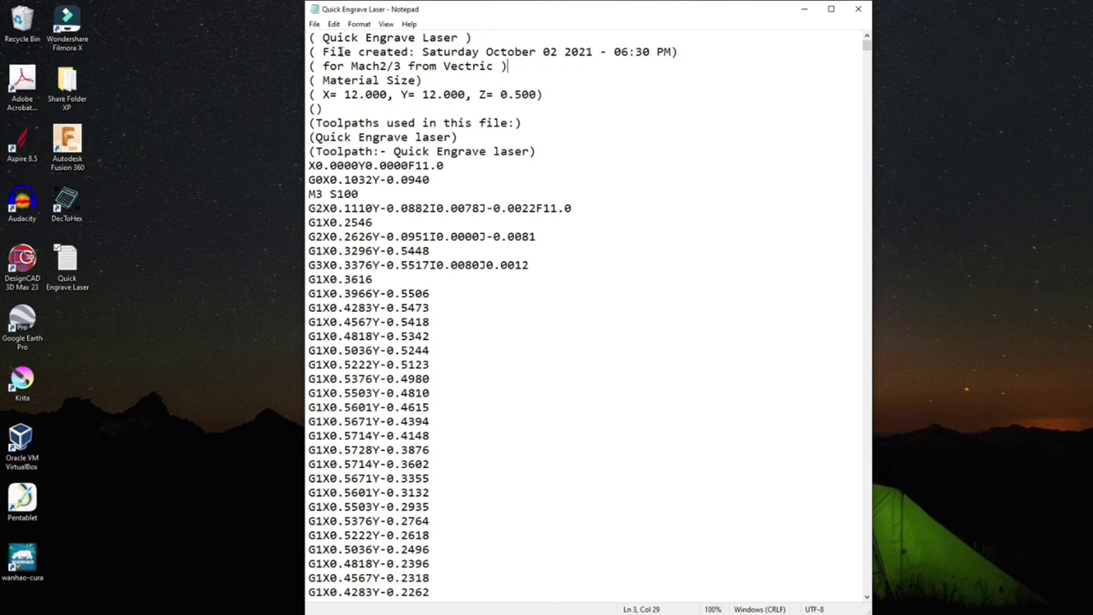
- Examine the header comments of the Quick Engrave Laser output file and compare them with the program listing in Mach3
{"action": "left_click_drag", "start_coordinate": [309, 36], "coordinate": [491, 131]}
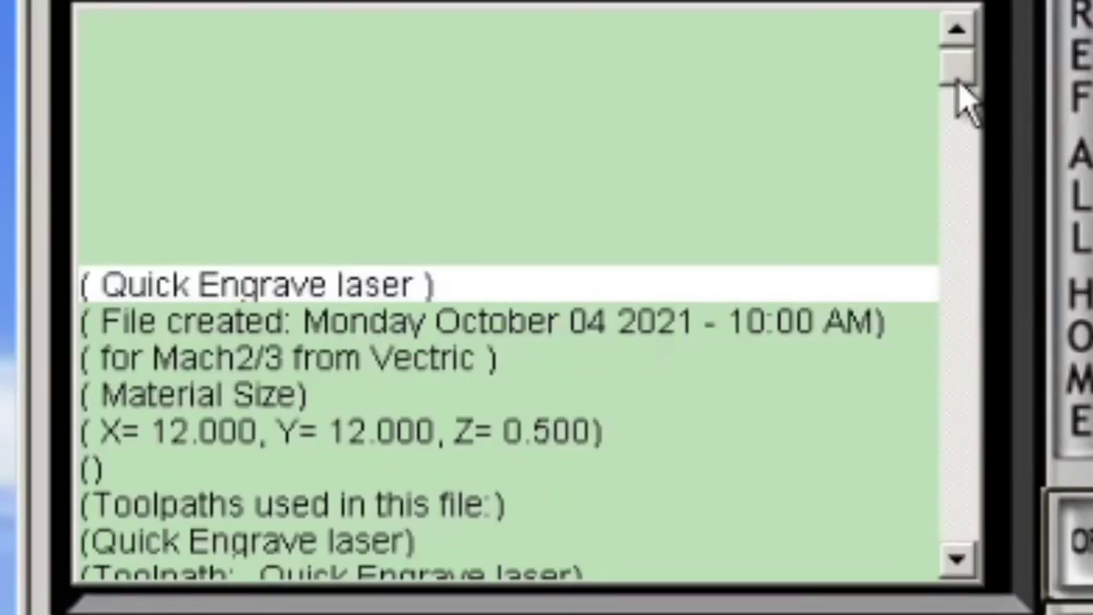
{"action": "left_click", "coordinate": [956, 561]}
{"action": "left_click_drag", "start_coordinate": [957, 566], "coordinate": [956, 566]}
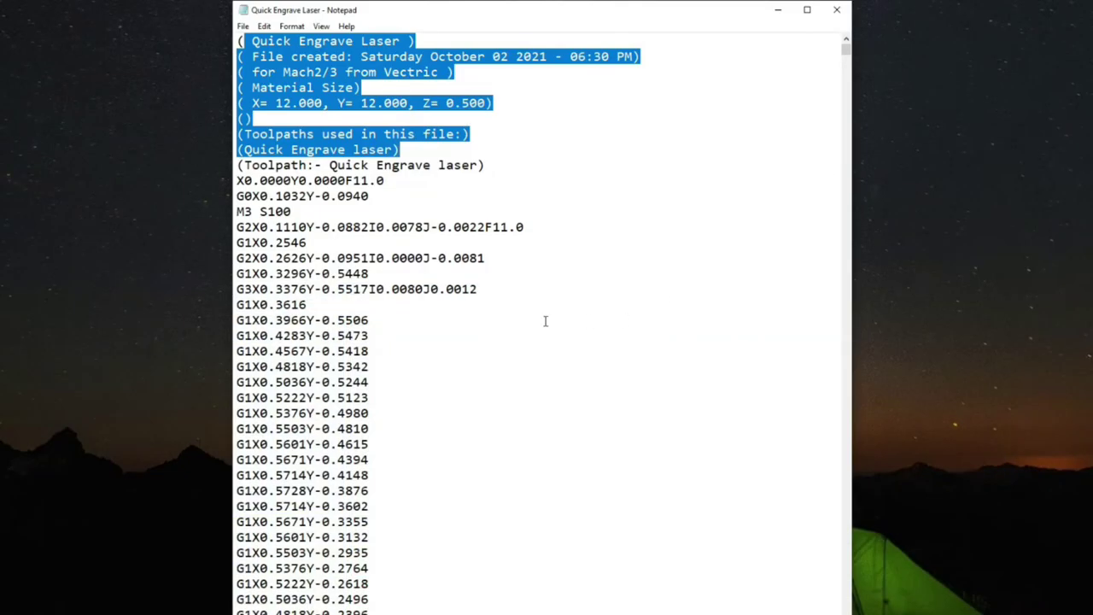
{"action": "left_click_drag", "start_coordinate": [236, 165], "coordinate": [314, 165]}
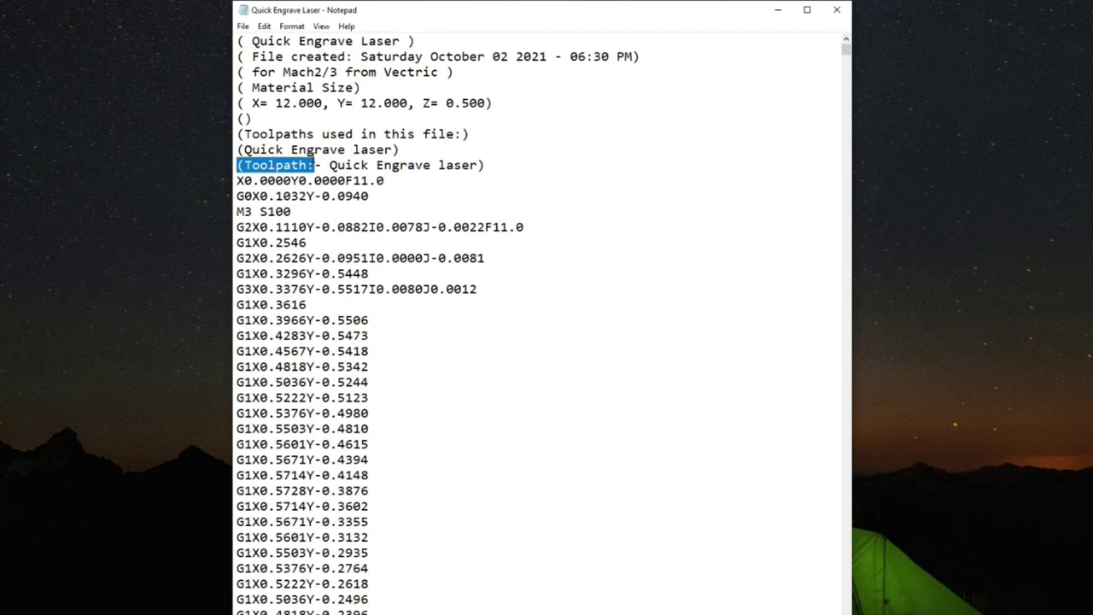
{"action": "left_click", "coordinate": [574, 155]}
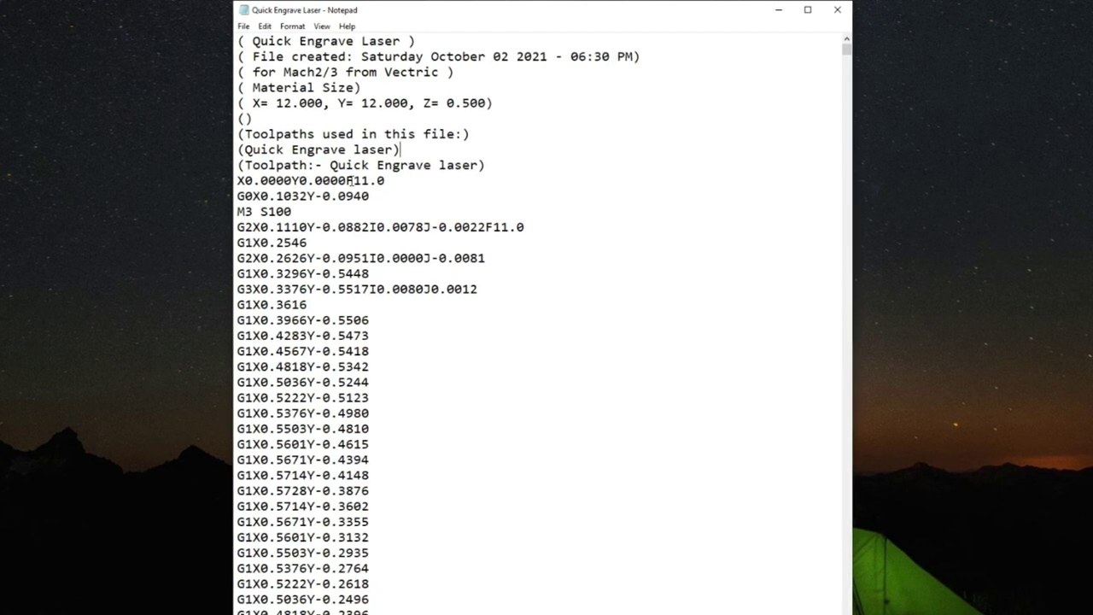
- Examine the start position and feed rate line, the first G0 rapid move and the M3 S100 laser-on command
{"action": "left_click_drag", "start_coordinate": [386, 180], "coordinate": [234, 180]}
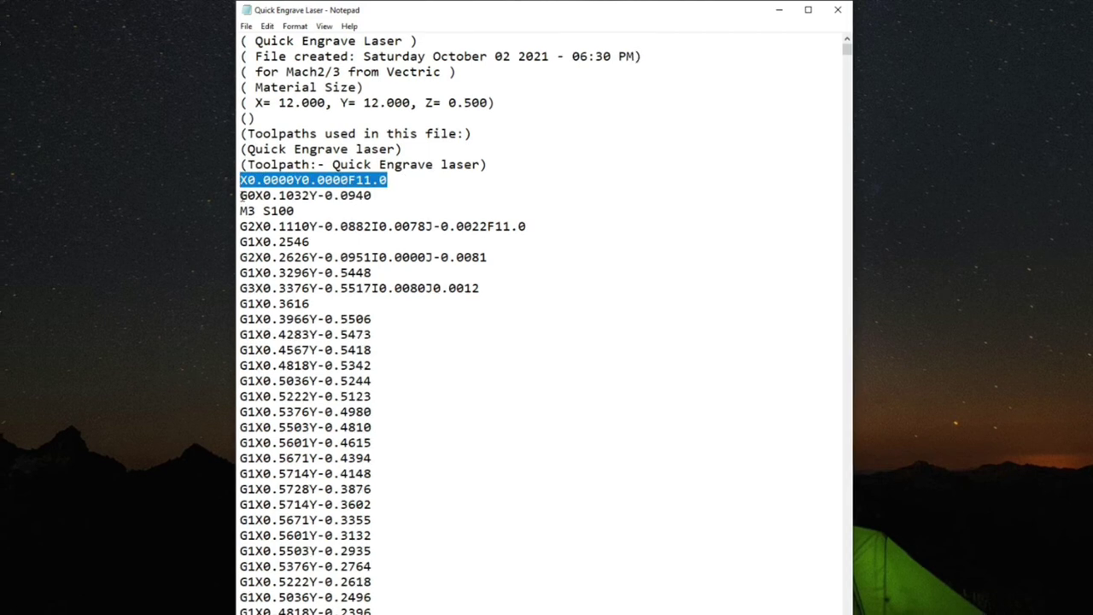
{"action": "left_click_drag", "start_coordinate": [368, 195], "coordinate": [294, 212]}
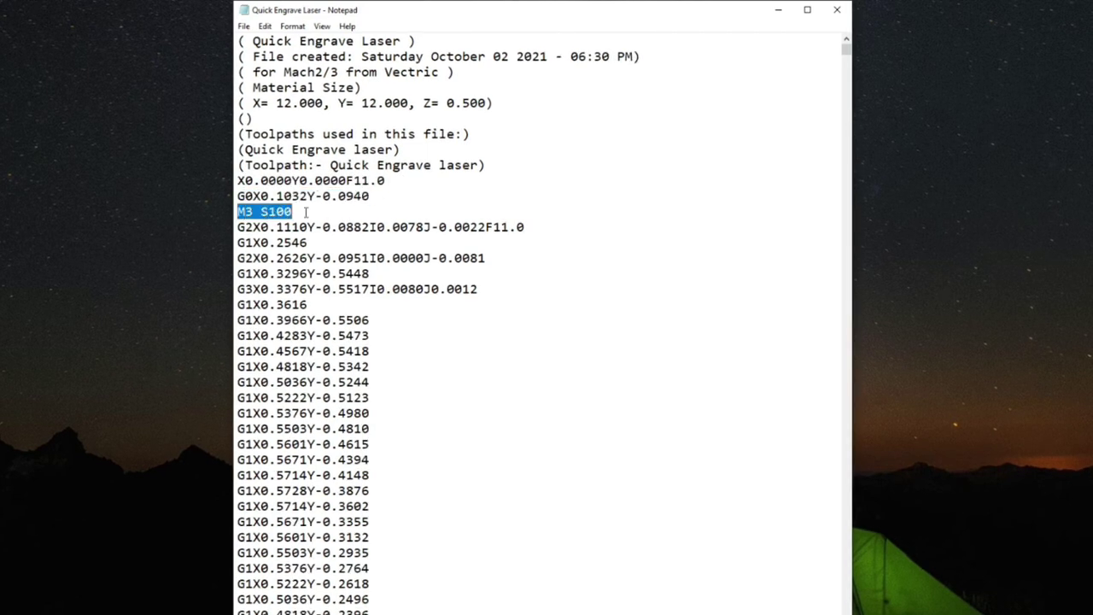
{"action": "left_click", "coordinate": [259, 211]}
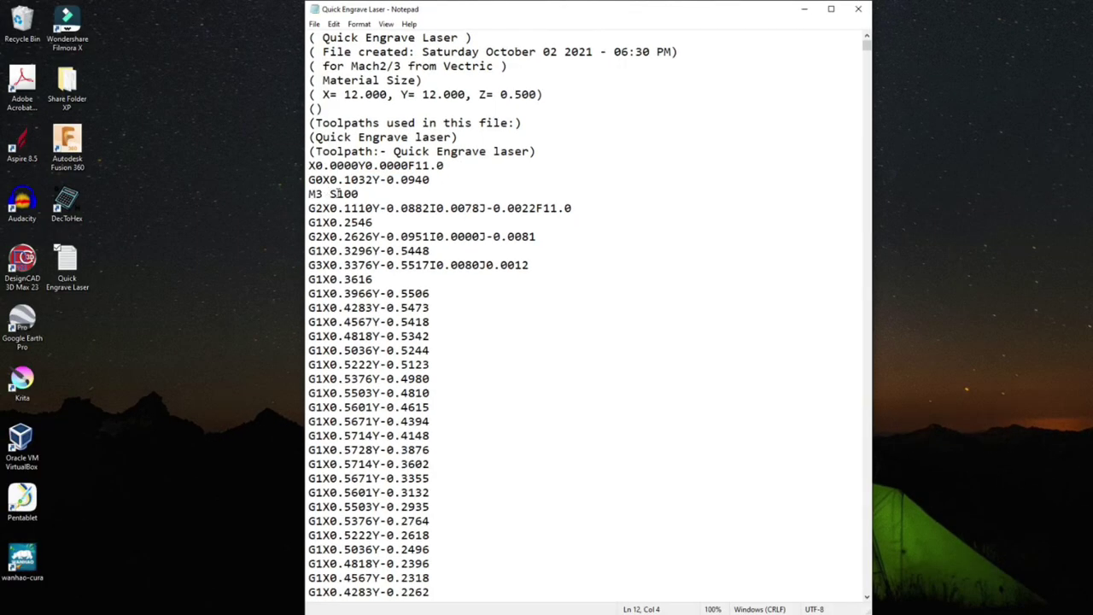
- Find a laser-off and laser-on transition further into the Quick Engrave Laser code and inspect its M3 S100 line
{"action": "left_click", "coordinate": [868, 56]}
{"action": "left_click_drag", "start_coordinate": [868, 55], "coordinate": [870, 91]}
{"action": "double_click", "coordinate": [346, 364]}
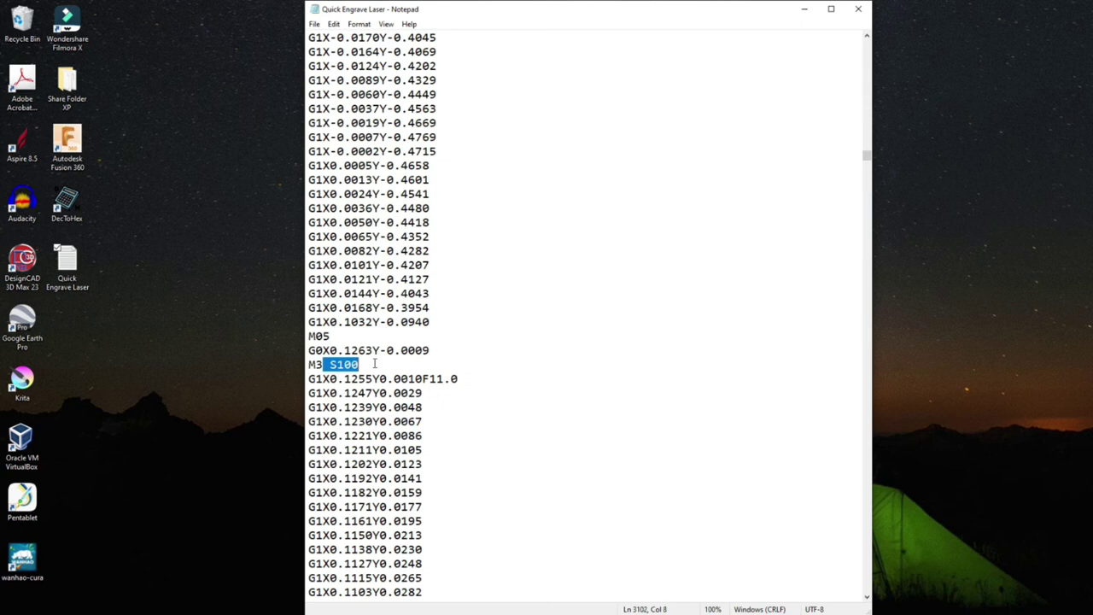
{"action": "scroll", "coordinate": [522, 297], "scroll_direction": "down", "scroll_amount": 15}
{"action": "scroll", "coordinate": [523, 298], "scroll_direction": "down", "scroll_amount": 7}
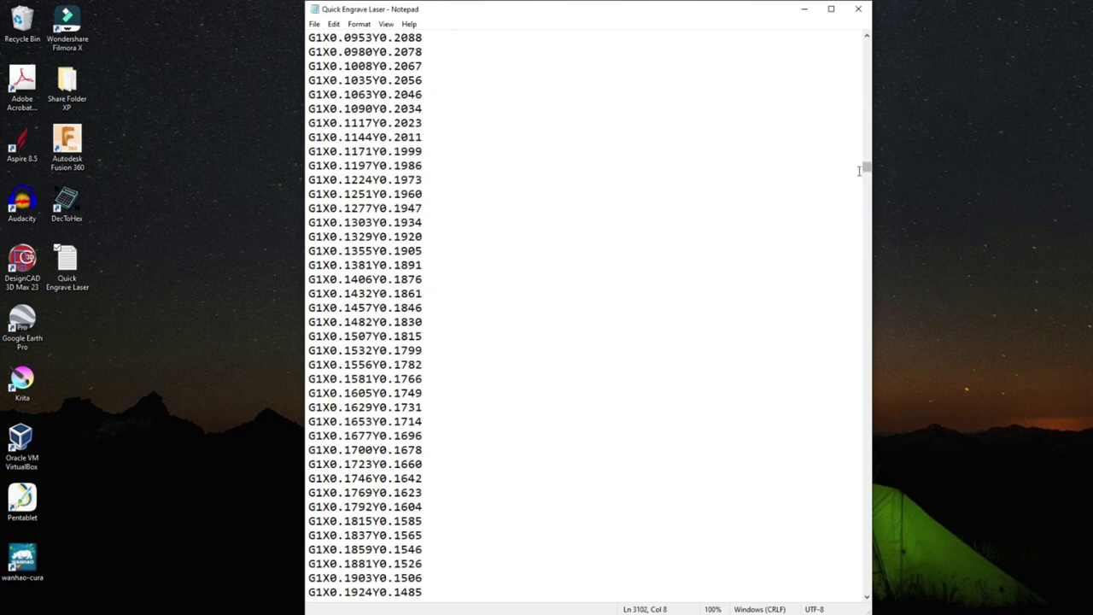
- Examine the end of the Quick Engrave Laser program, covering the M05 commands and the final G0 return-home line with M30
{"action": "left_click_drag", "start_coordinate": [868, 167], "coordinate": [868, 581]}
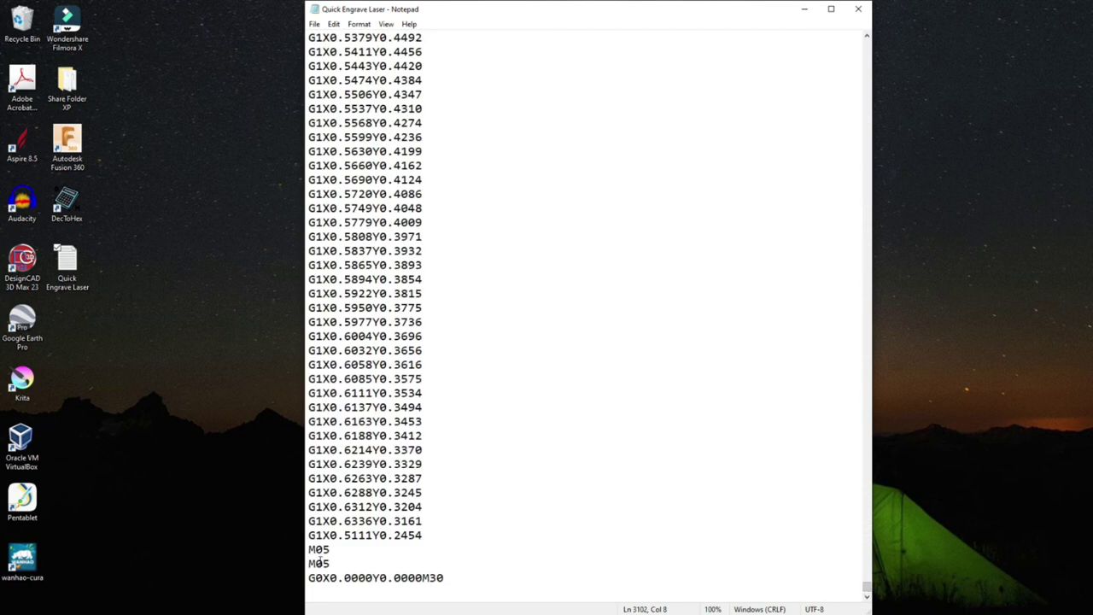
{"action": "left_click", "coordinate": [324, 551]}
{"action": "left_click_drag", "start_coordinate": [325, 579], "coordinate": [445, 580]}
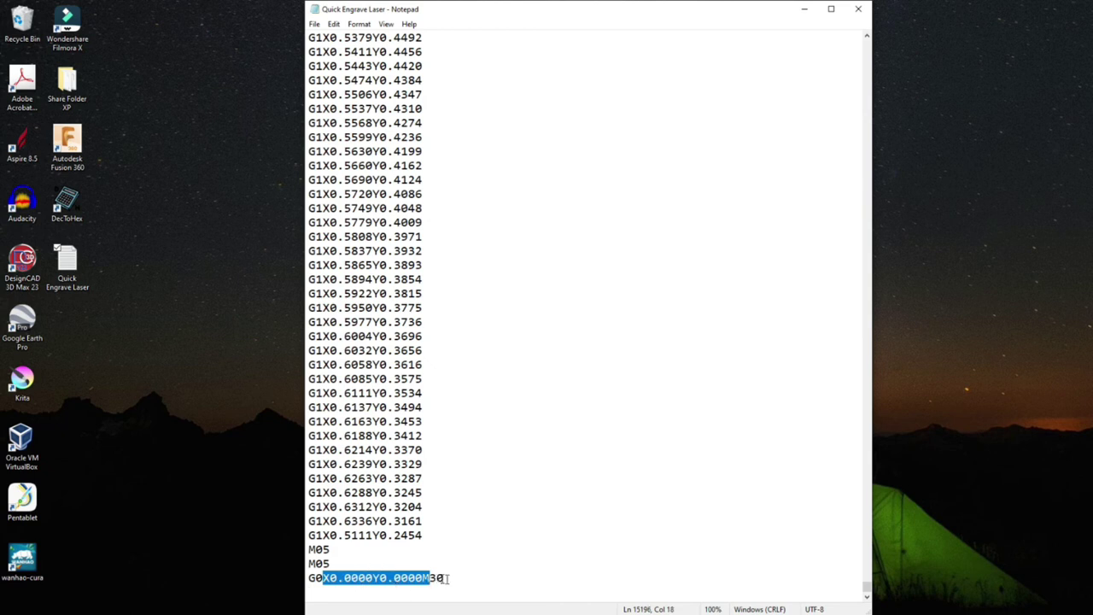
{"action": "left_click", "coordinate": [446, 580]}
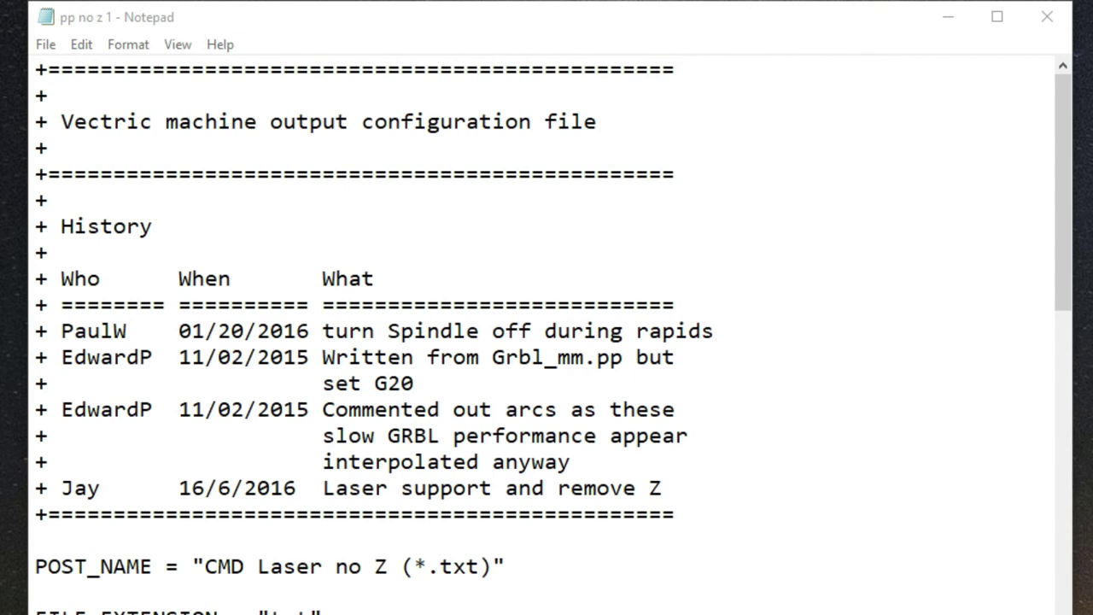
- Begin saving a copy of the pp no z 1 file under the name CMD laser no z.pp
{"action": "left_click", "coordinate": [46, 45]}
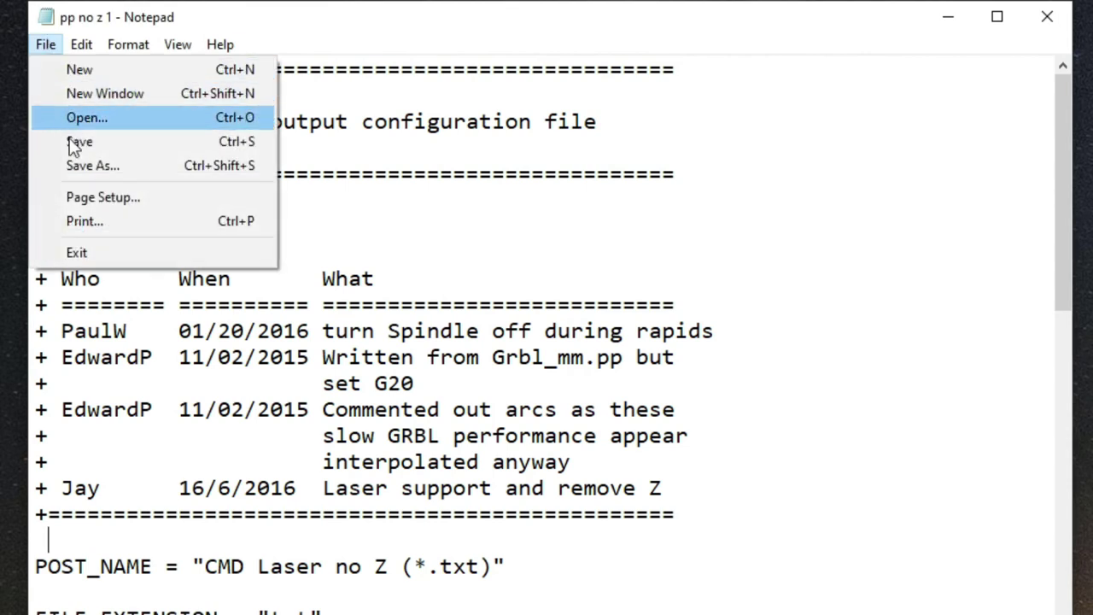
{"action": "left_click", "coordinate": [73, 166]}
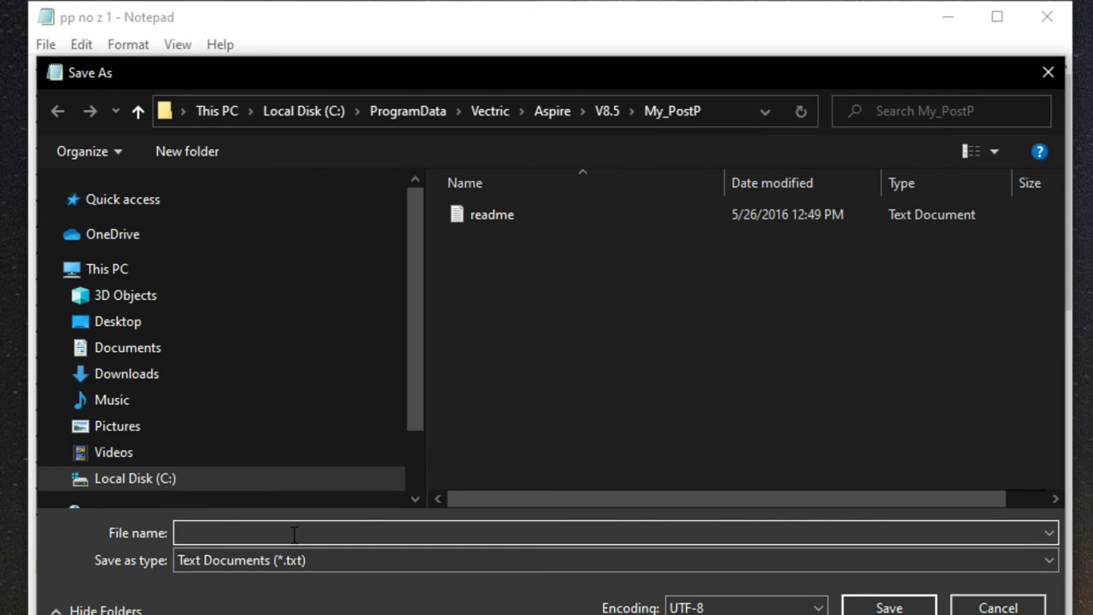
{"action": "type", "text": "CMD"}
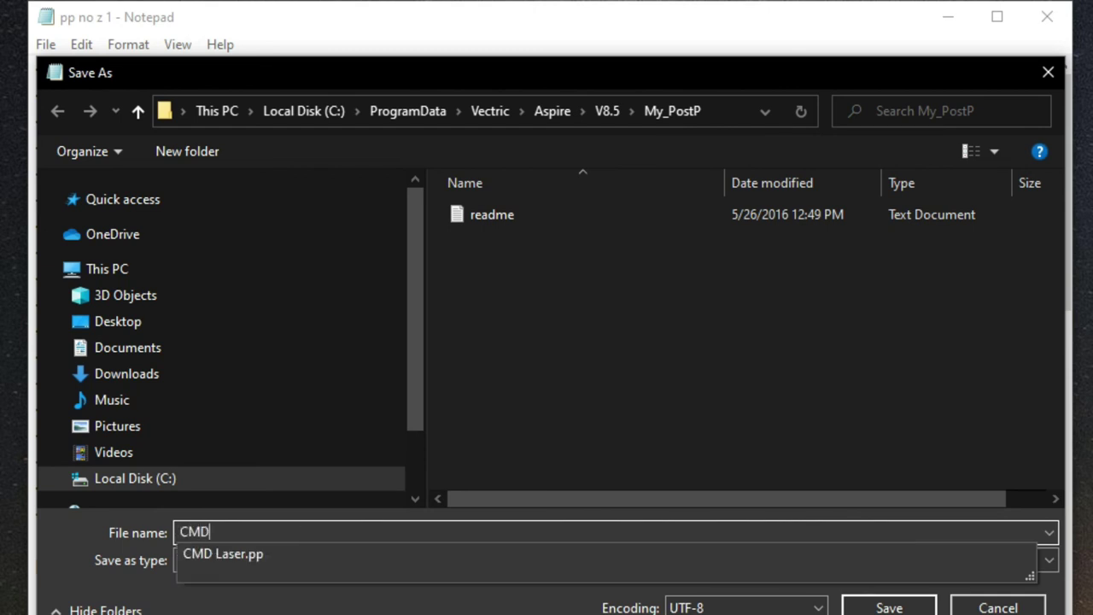
{"action": "type", "text": " laser no z"}
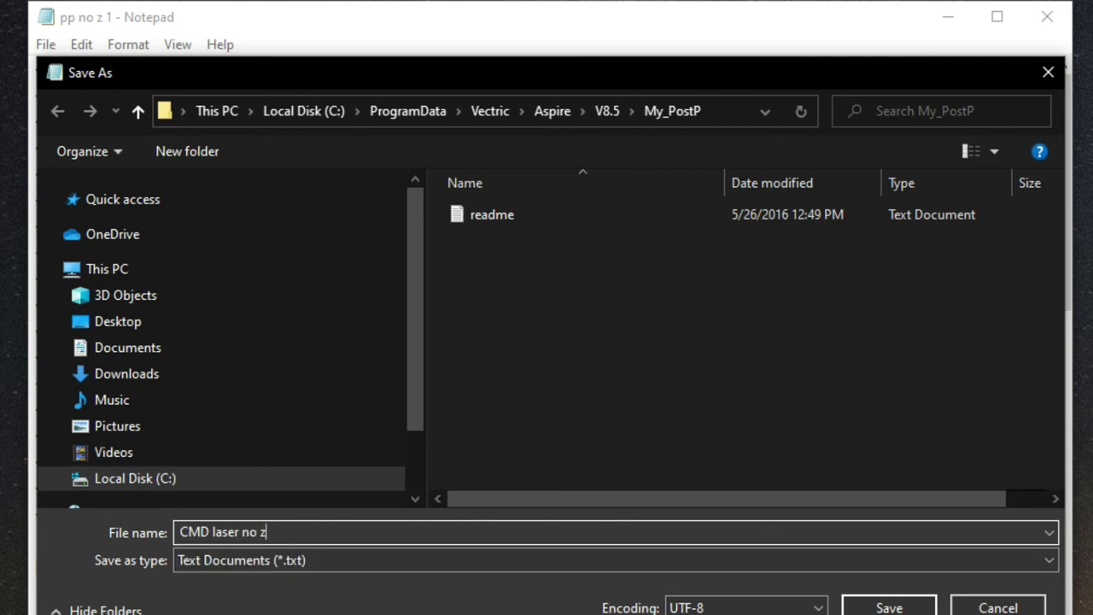
{"action": "type", "text": ".pp"}
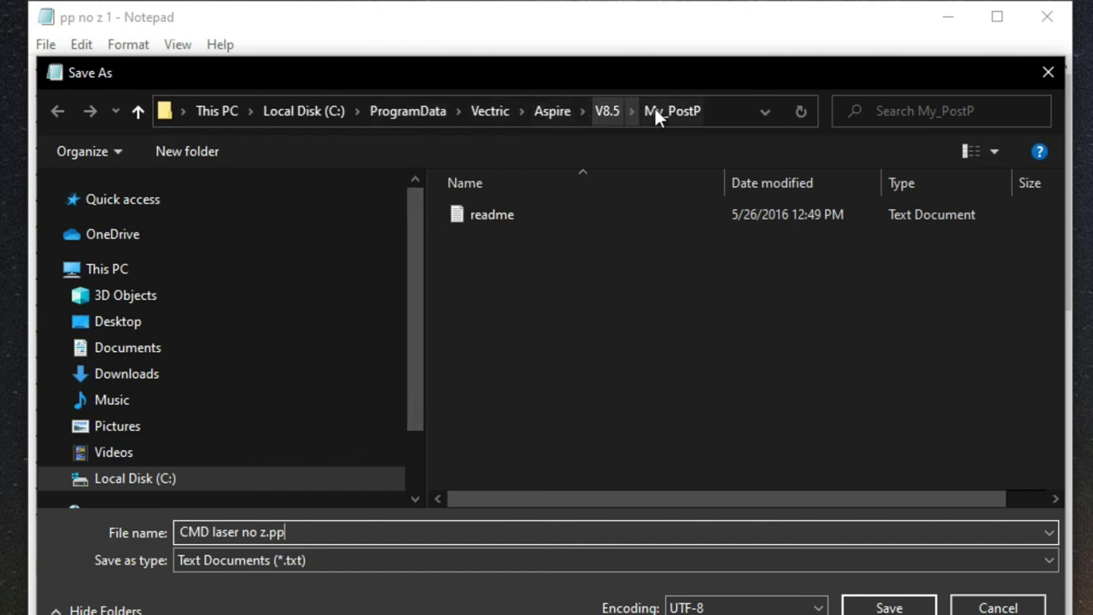
- Browse the save location to Aspire's V8.5 PostP folder with All Files shown, return to V8.5 and cancel the save
{"action": "left_click", "coordinate": [611, 111]}
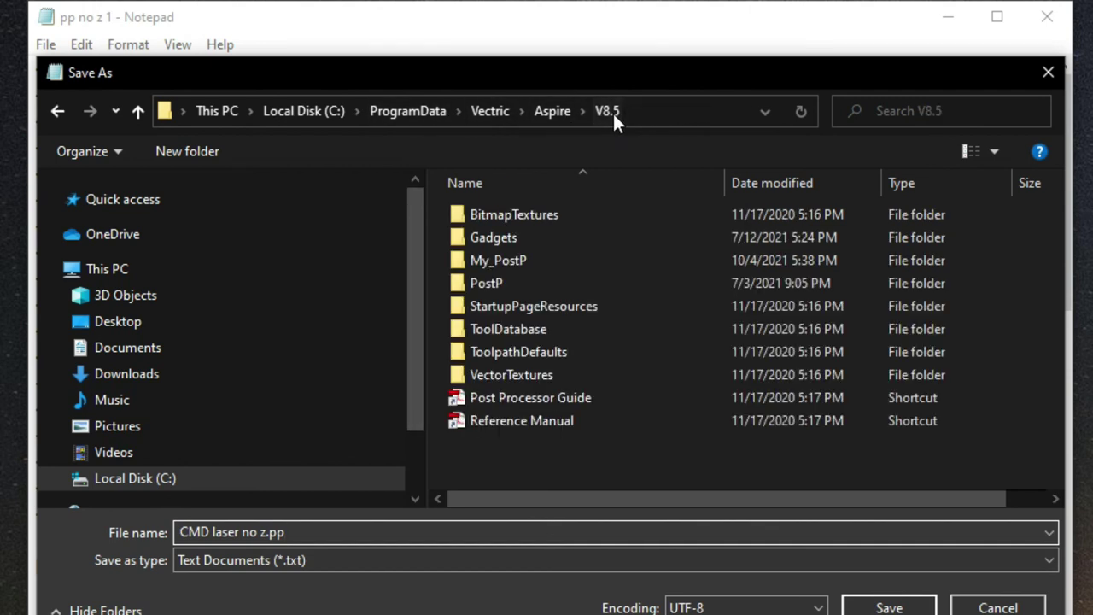
{"action": "left_click", "coordinate": [584, 284]}
{"action": "double_click", "coordinate": [585, 286]}
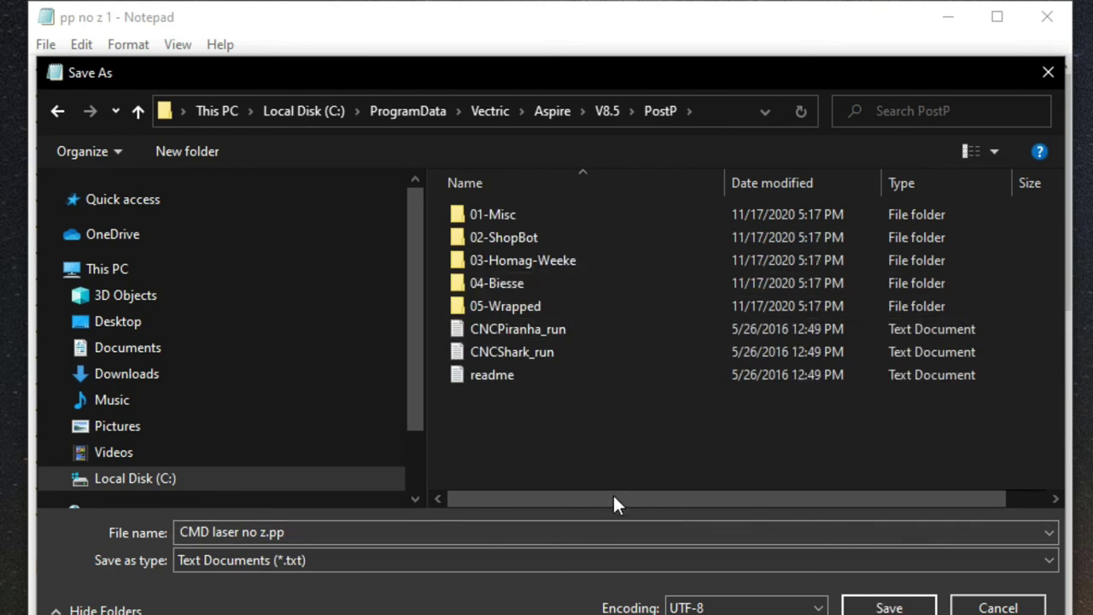
{"action": "left_click", "coordinate": [537, 563]}
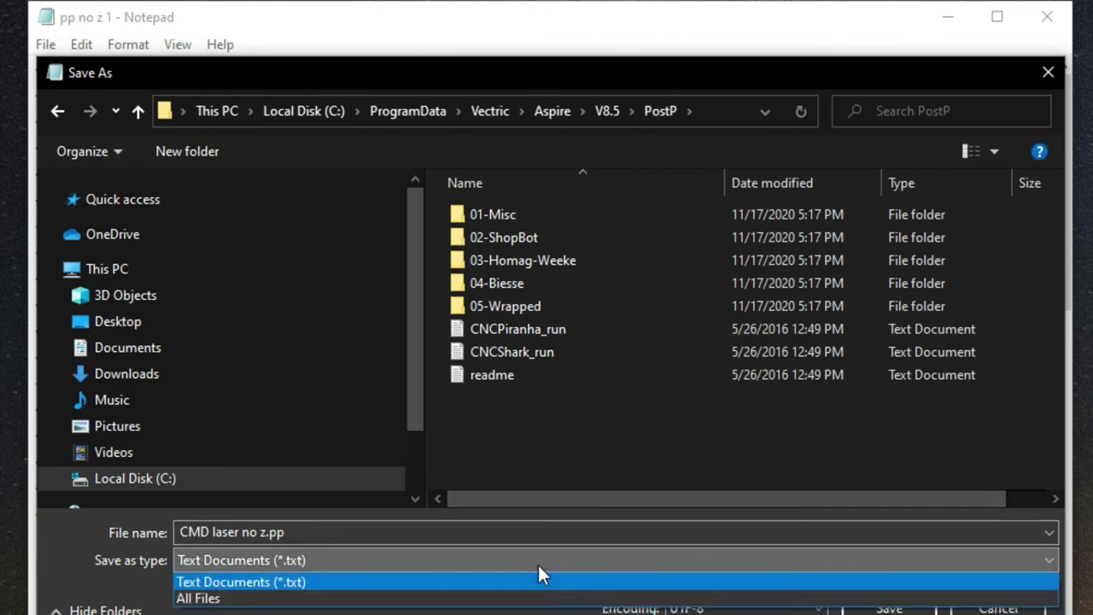
{"action": "left_click", "coordinate": [293, 598]}
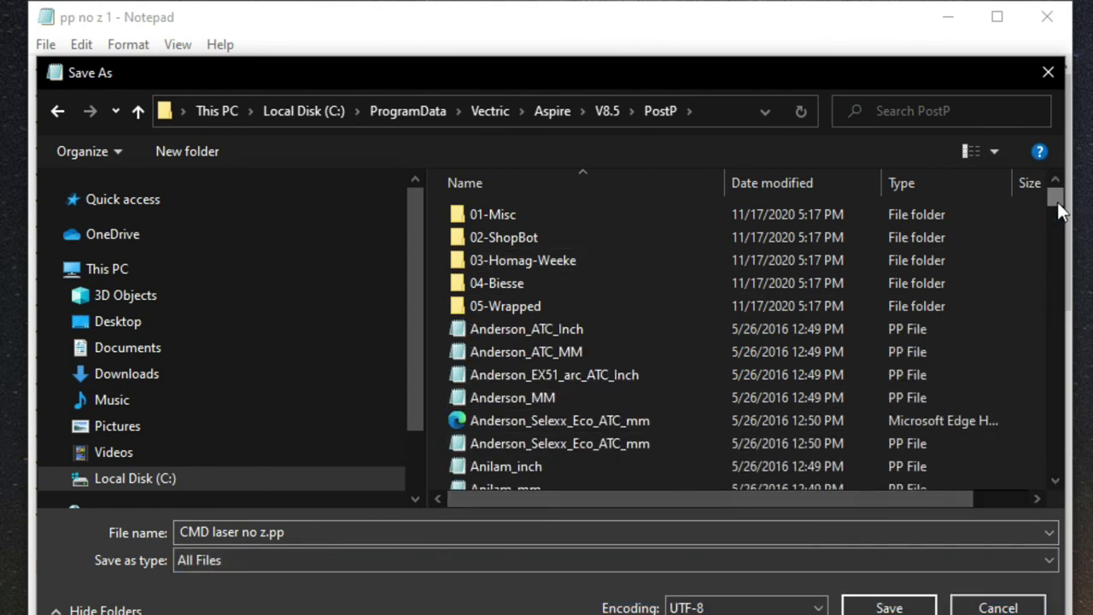
{"action": "left_click_drag", "start_coordinate": [1059, 212], "coordinate": [1000, 251]}
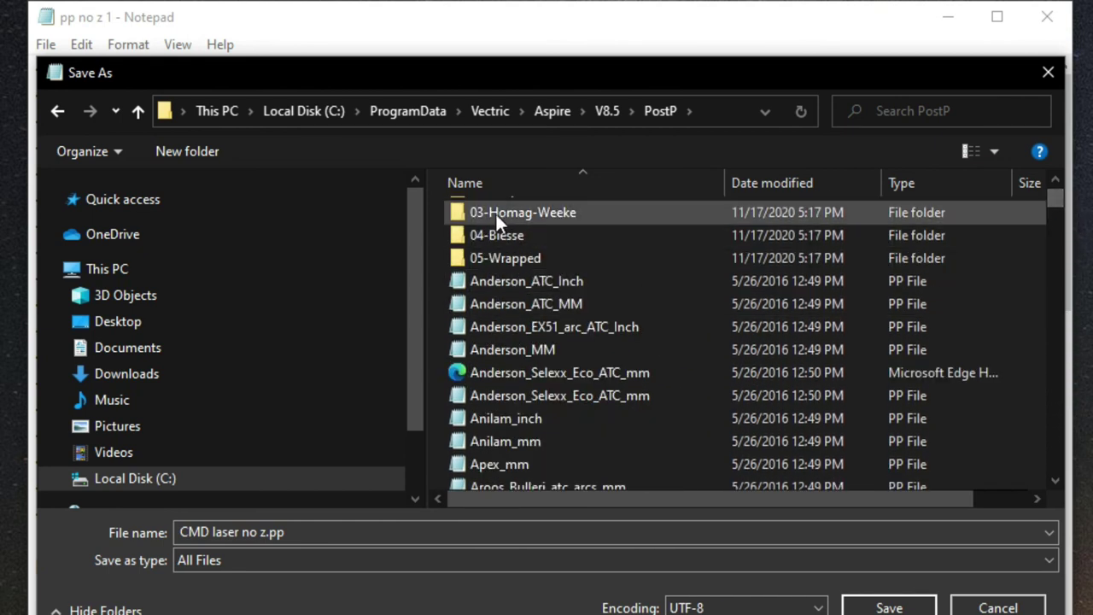
{"action": "left_click", "coordinate": [608, 111]}
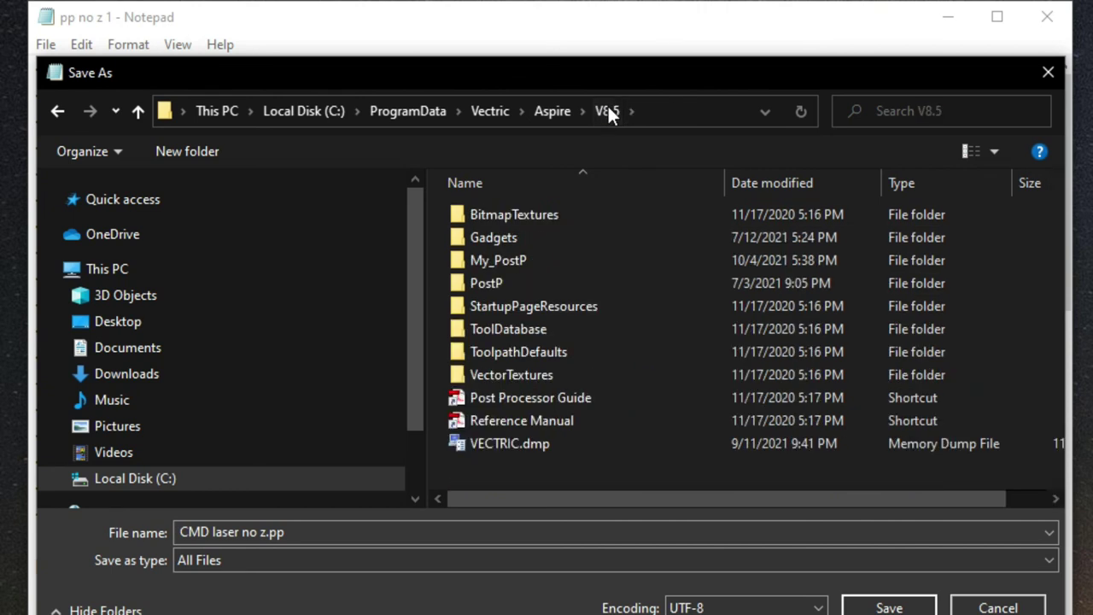
{"action": "left_click", "coordinate": [1009, 608]}
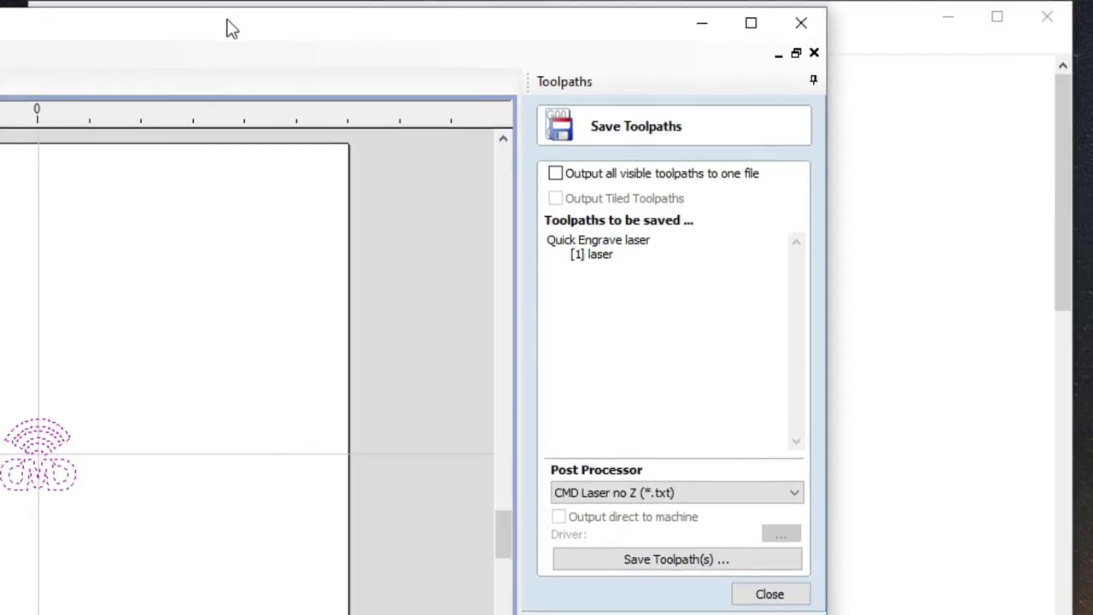
- Switch to Aspire and check the post processors available for saving the Quick Engrave laser toolpath, keeping CMD Laser no Z (*.txt)
{"action": "left_click_drag", "start_coordinate": [230, 28], "coordinate": [353, 22]}
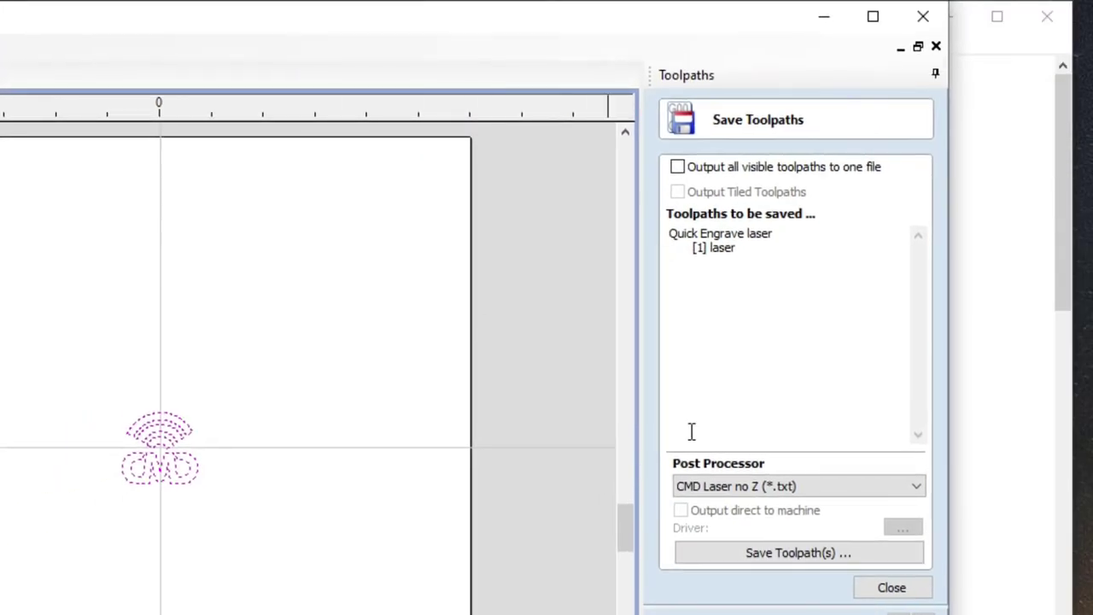
{"action": "left_click", "coordinate": [841, 487]}
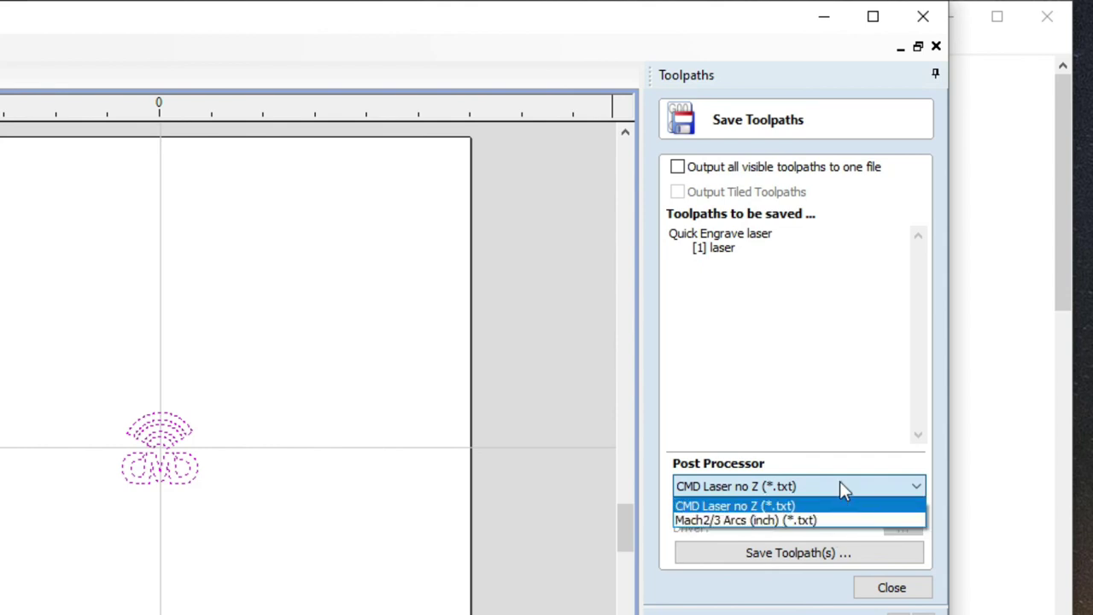
{"action": "left_click", "coordinate": [841, 486]}
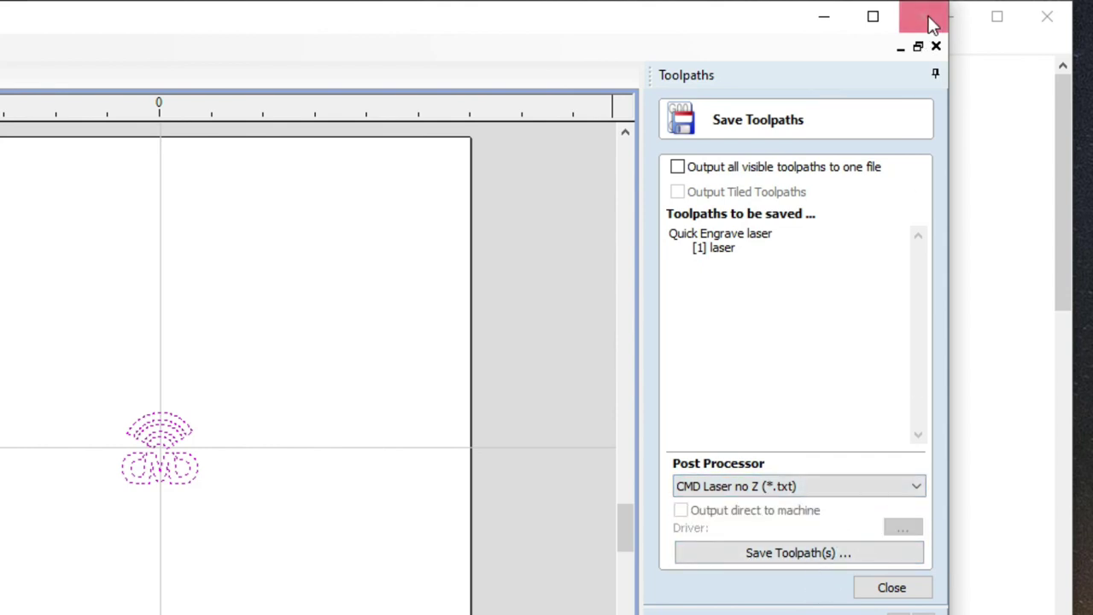